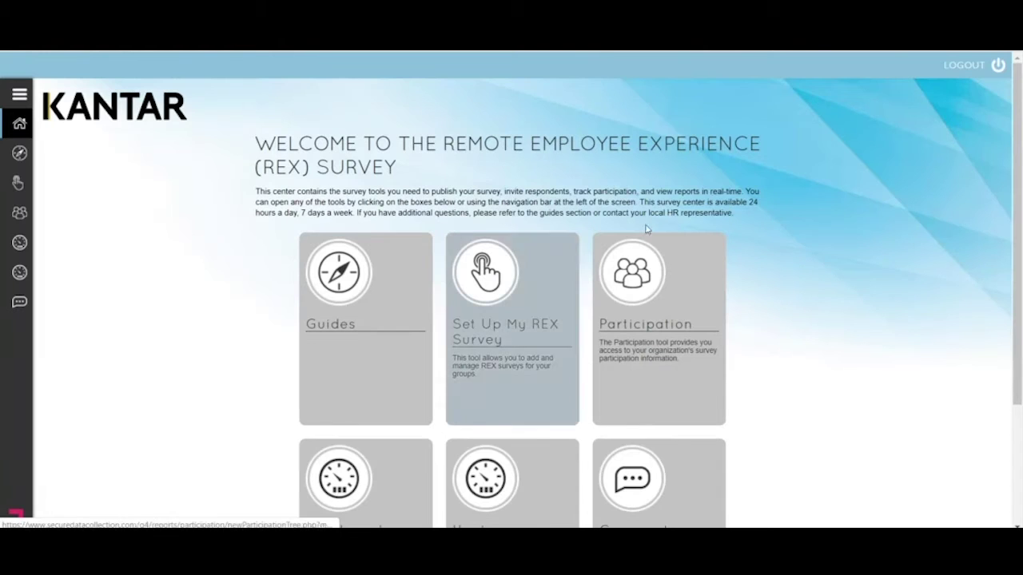
# Look over the tools on the REX survey home page and open the Dashboard tool
pyautogui.scroll(-2, 183, 297)
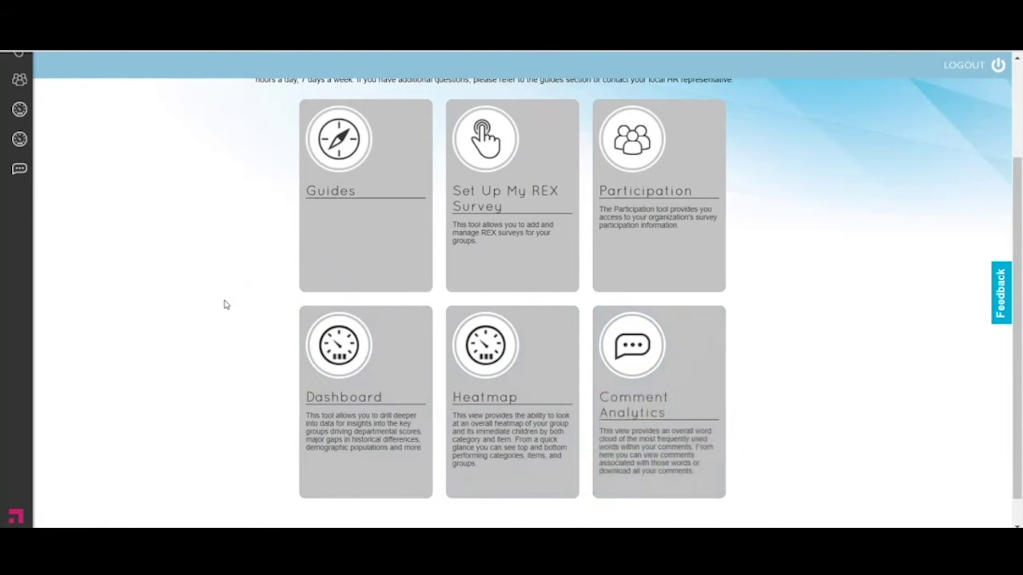
pyautogui.scroll(3, 225, 303)
pyautogui.moveTo(46, 266)
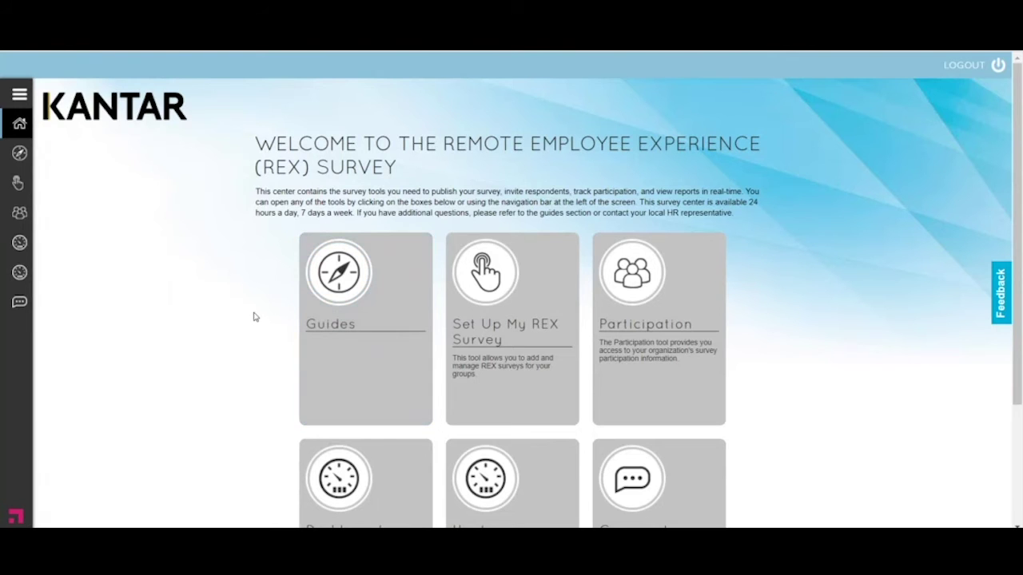
pyautogui.scroll(-1, 254, 317)
pyautogui.scroll(-2, 254, 317)
pyautogui.click(406, 341)
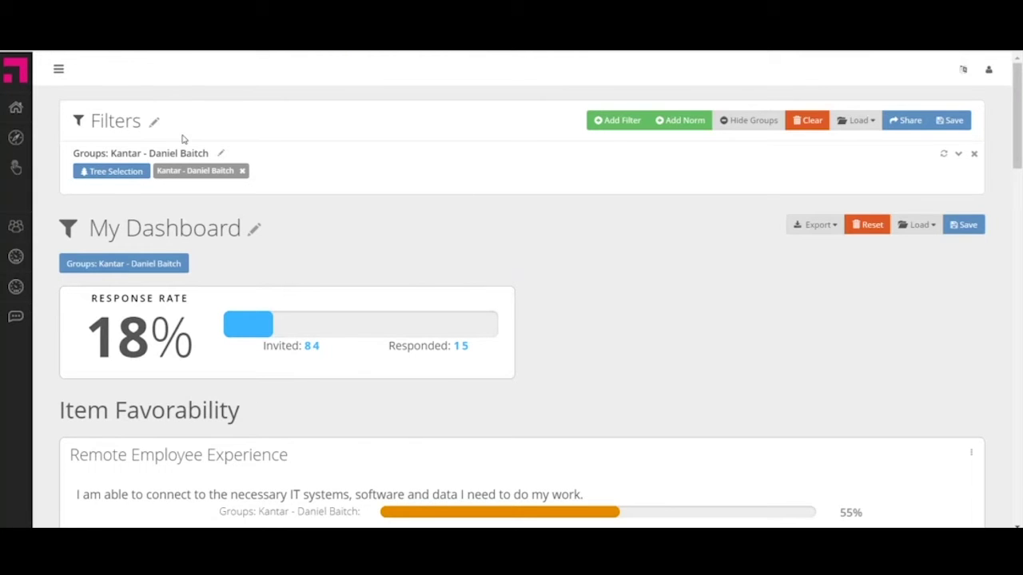
# In the group tree selection, switch the dashboard filter to Test Survey Group 4
pyautogui.click(117, 177)
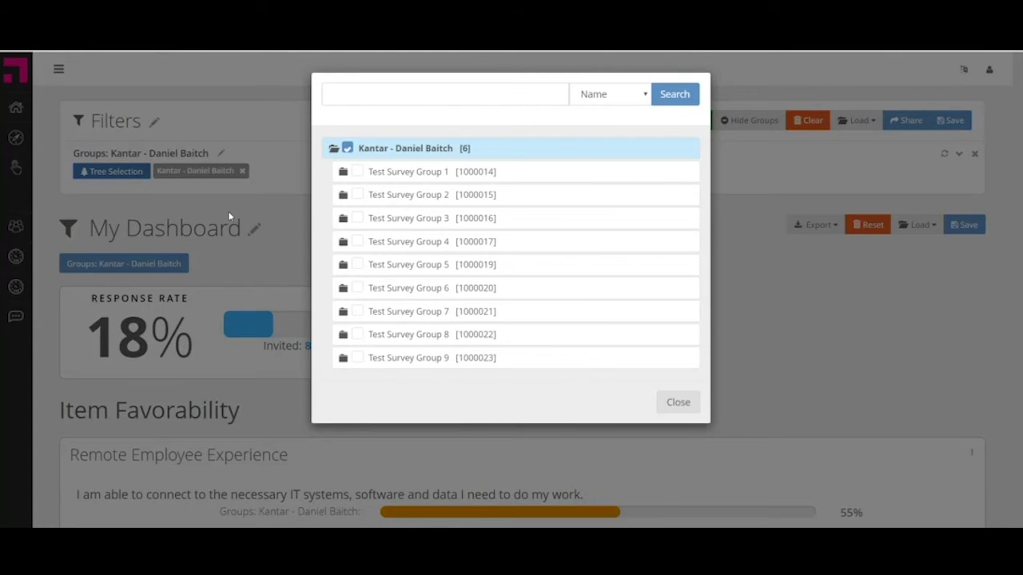
pyautogui.click(358, 242)
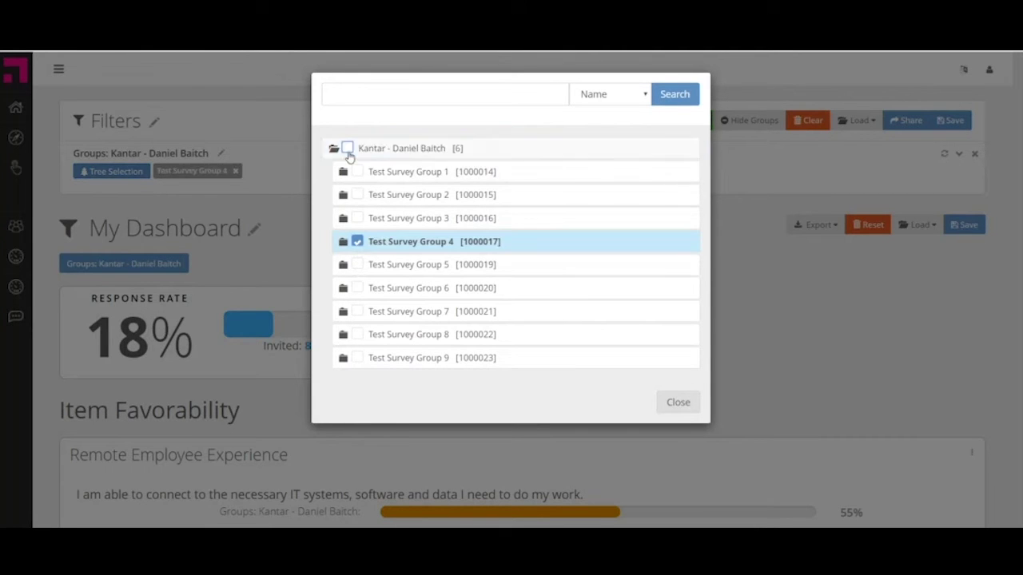
pyautogui.click(346, 149)
pyautogui.click(673, 96)
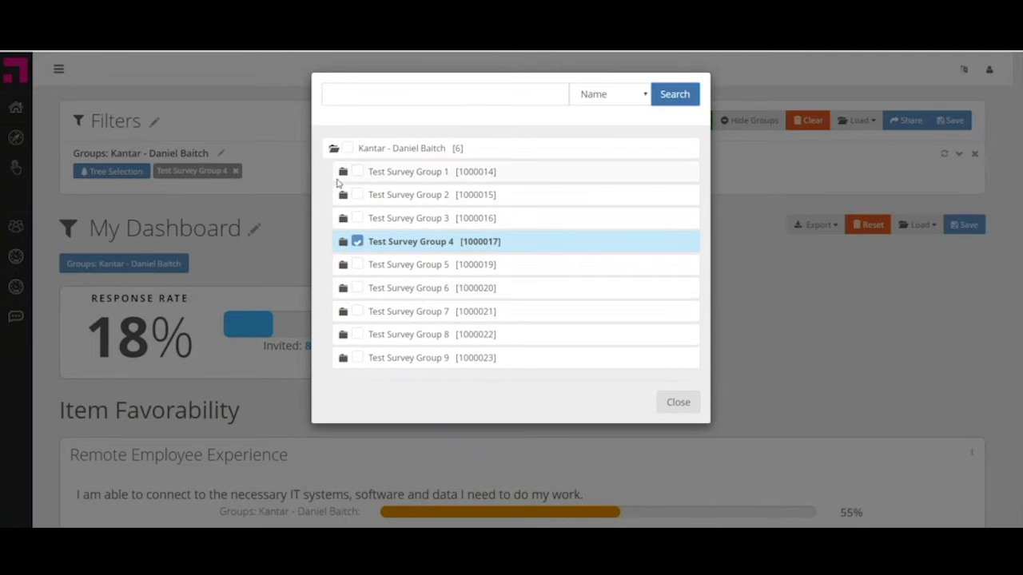
# Reselect the top-level Kantar group, deselect Test Survey Group 4, and close the group tree
pyautogui.click(347, 149)
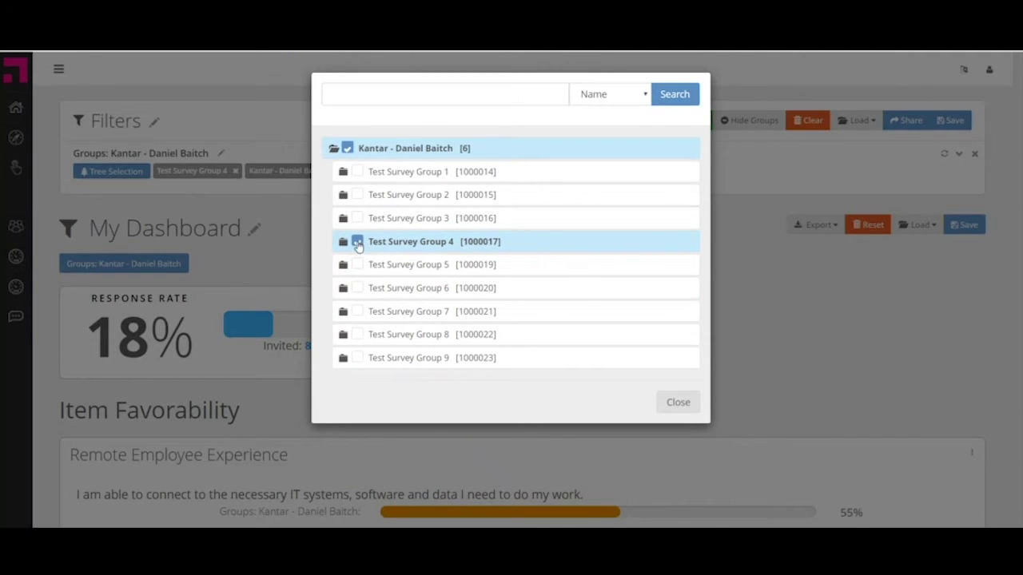
pyautogui.click(357, 242)
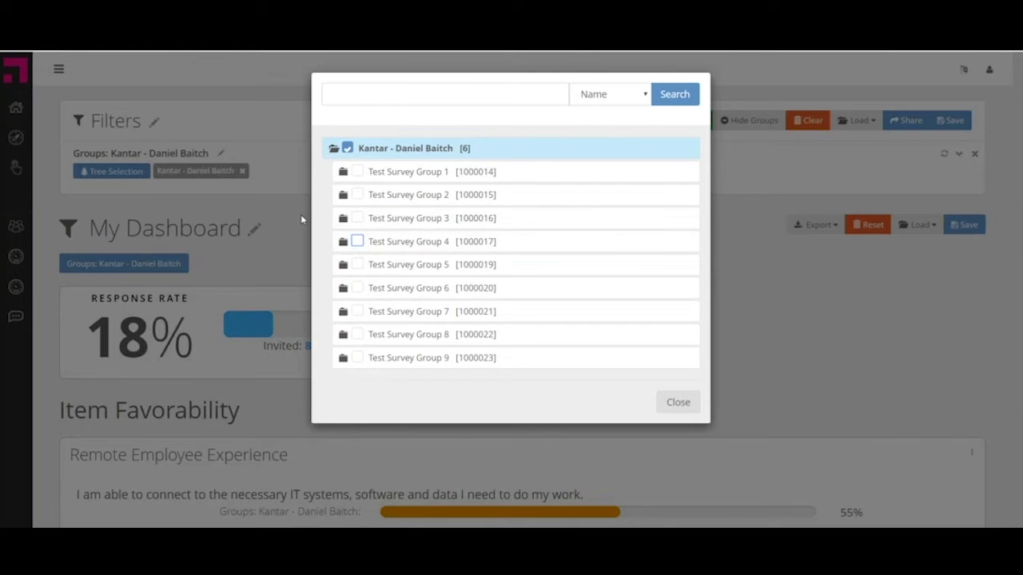
pyautogui.click(302, 216)
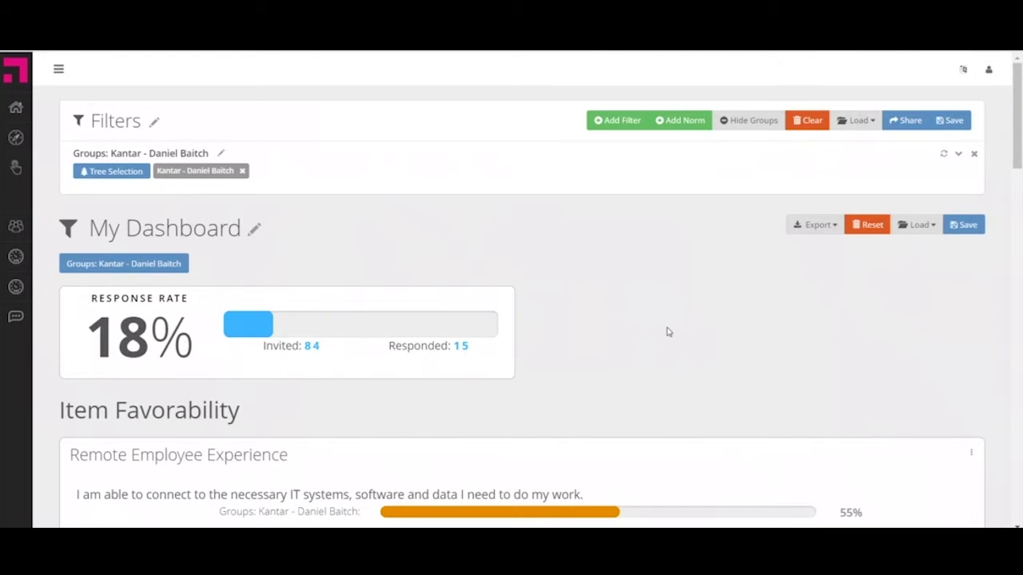
# Examine the item favorability scores from Remote Employee Experience through Technology, Teamwork, Support, Work Environment and Enablement
pyautogui.scroll(-3, 668, 331)
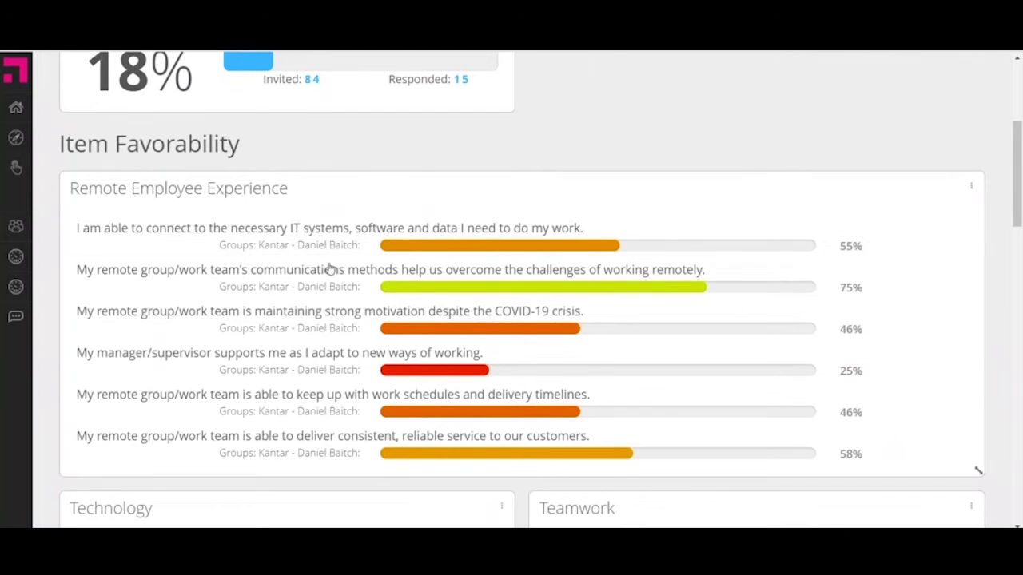
pyautogui.scroll(-8, 329, 269)
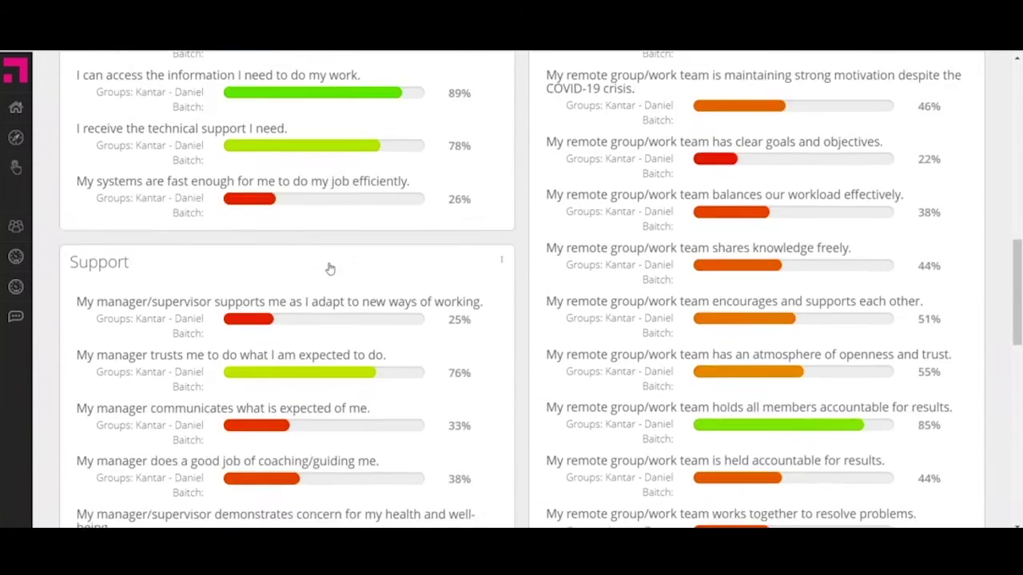
pyautogui.scroll(-5, 329, 269)
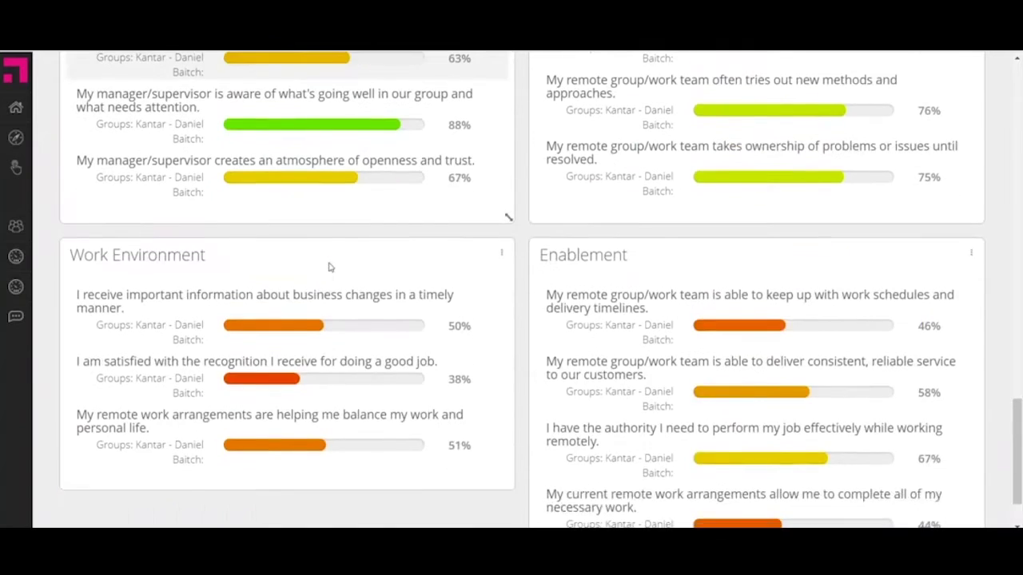
pyautogui.scroll(13, 329, 269)
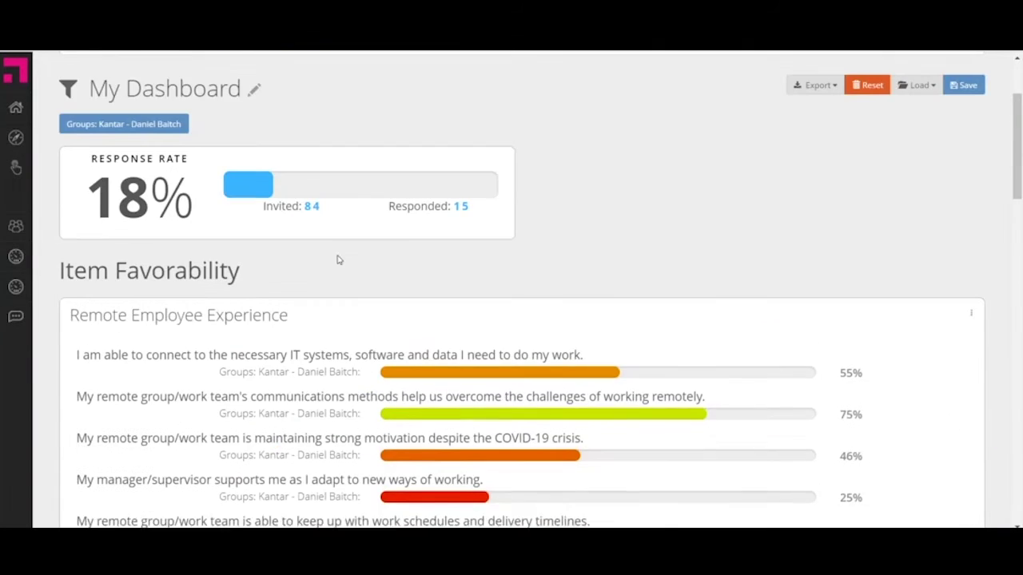
pyautogui.scroll(-4, 338, 260)
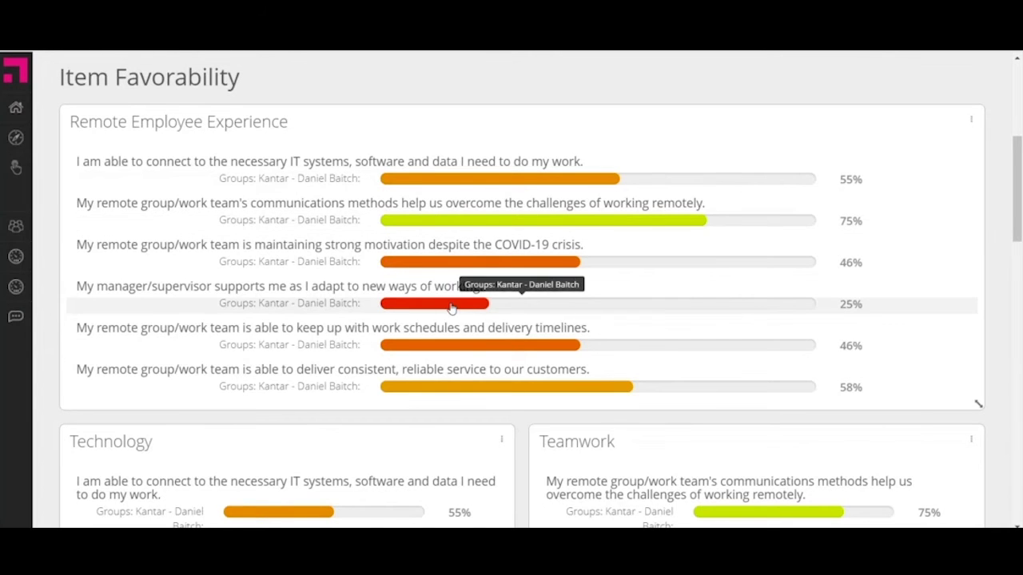
pyautogui.scroll(-5, 453, 310)
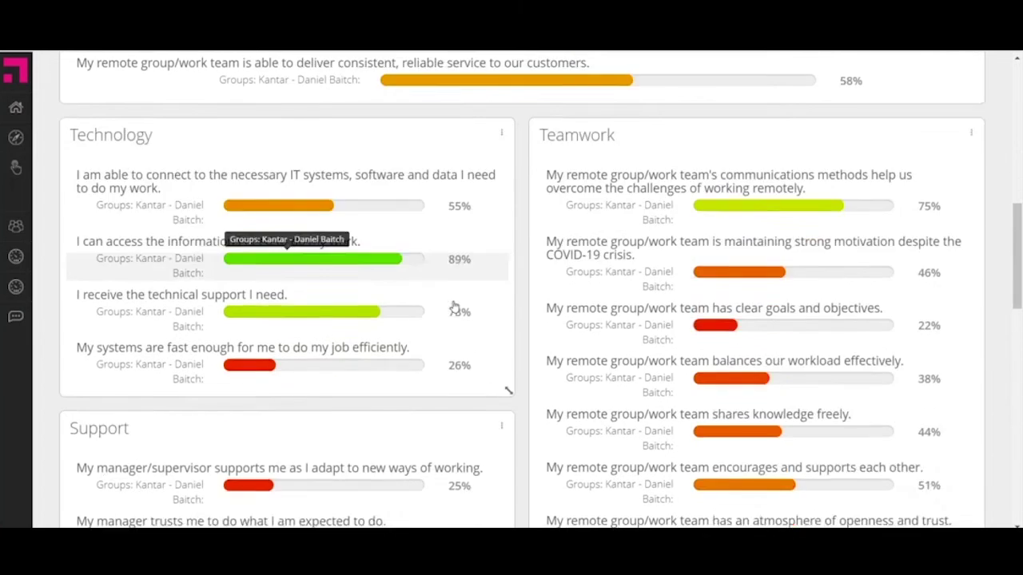
pyautogui.scroll(-5, 453, 305)
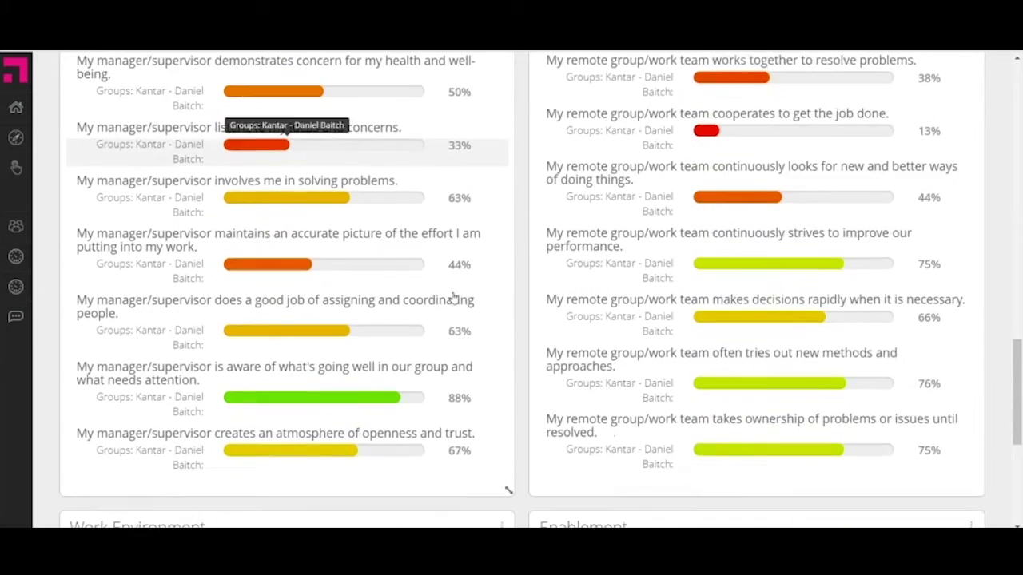
pyautogui.scroll(-4, 453, 298)
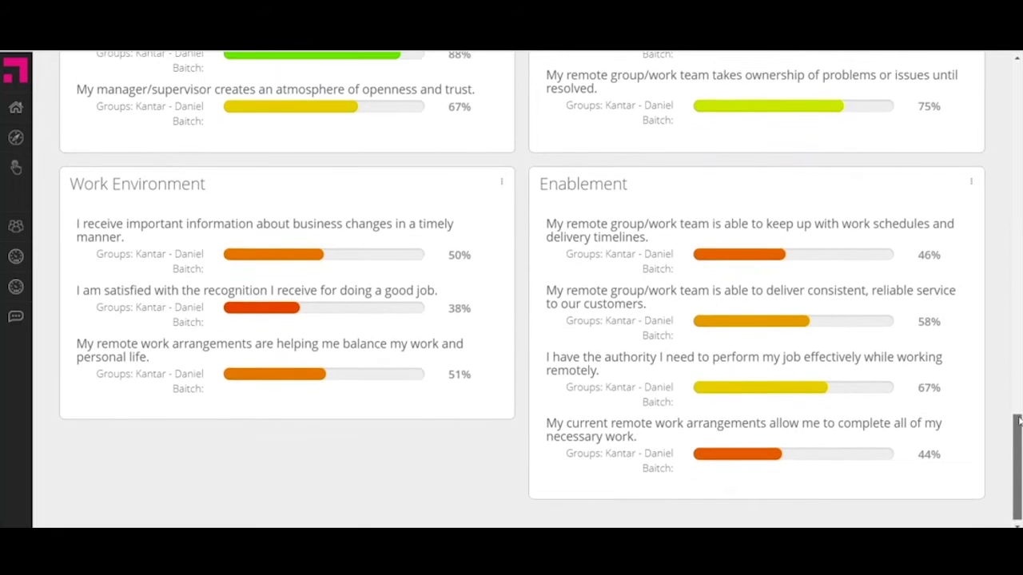
# Add a response breakdown chart for the item on connecting to necessary IT systems and inspect its slices
pyautogui.moveTo(1016, 433); pyautogui.dragTo(1018, 95)
pyautogui.scroll(-2, 1019, 94)
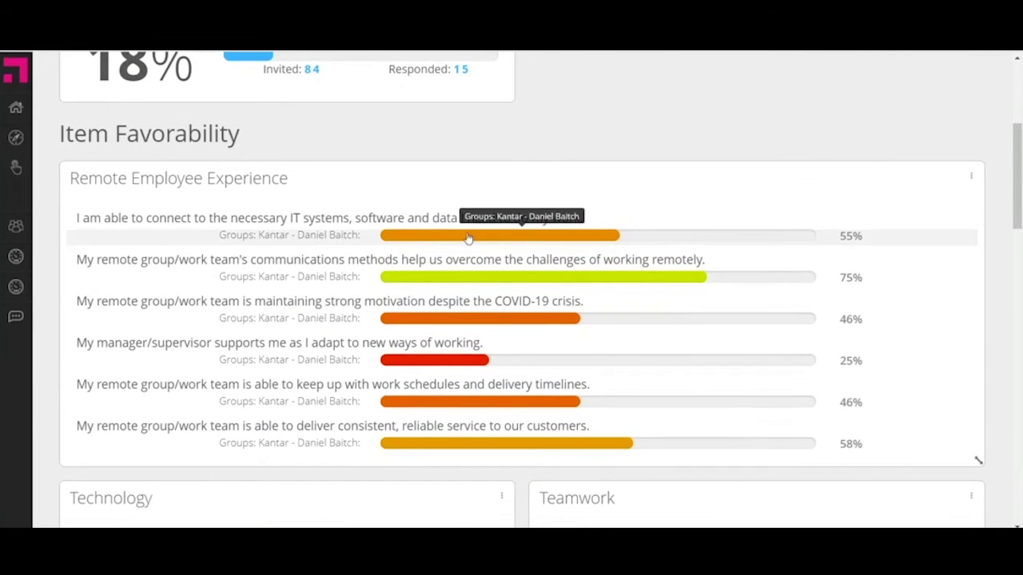
pyautogui.click(468, 236)
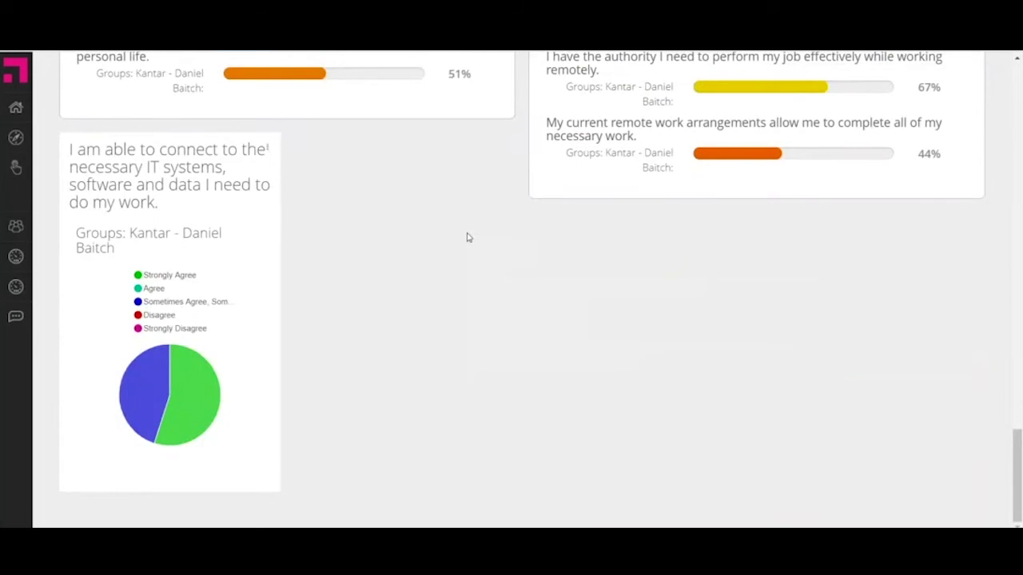
pyautogui.moveTo(200, 362)
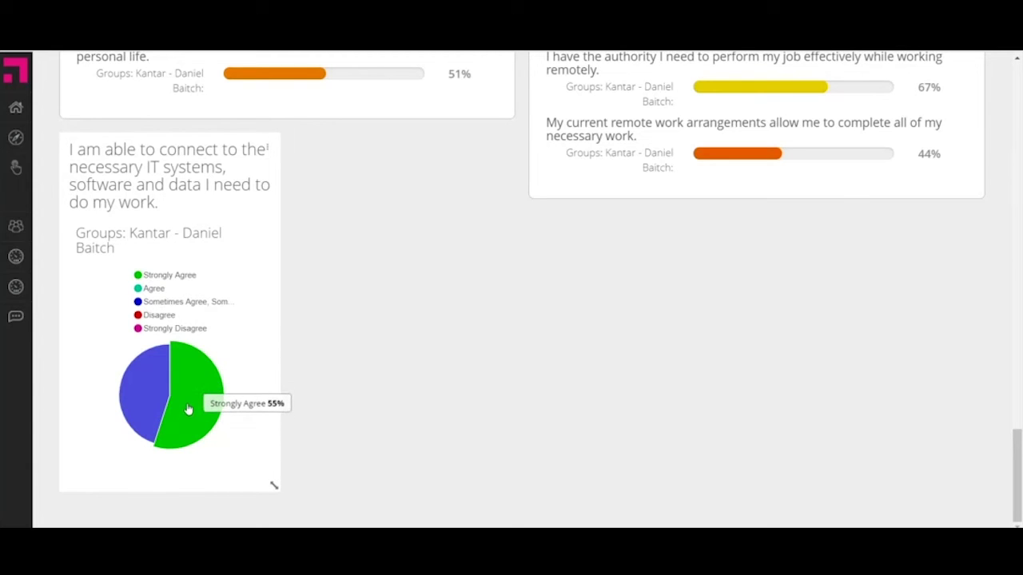
pyautogui.moveTo(148, 391)
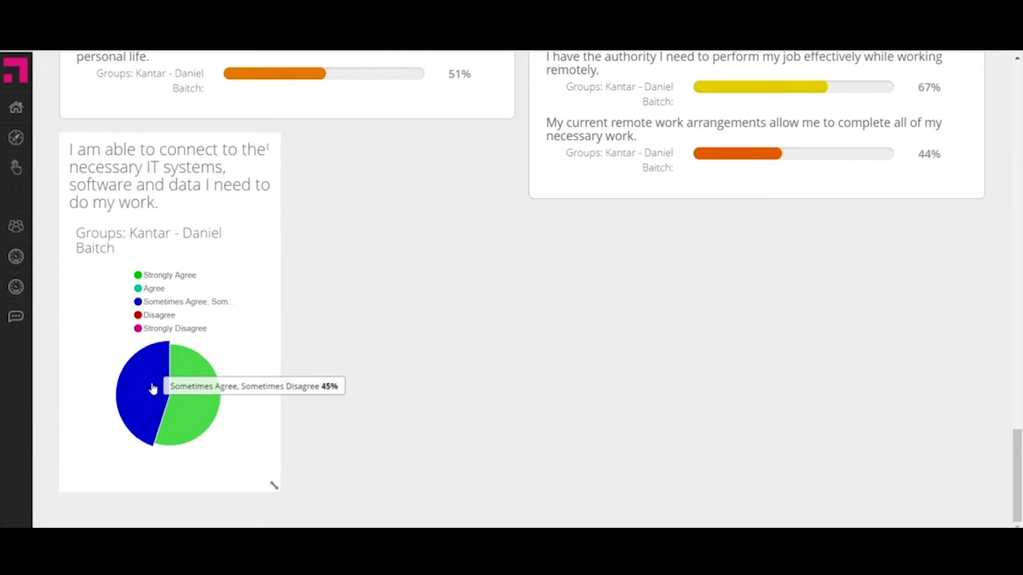
# Add a response breakdown chart for the item on manager/supervisor support in adapting to new ways of working, and inspect each slice
pyautogui.scroll(15, 488, 272)
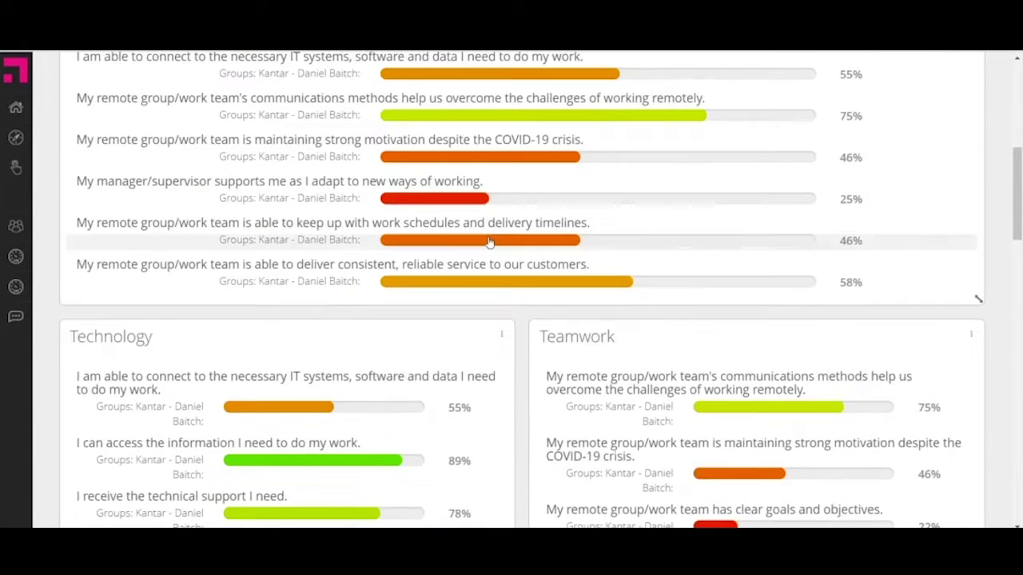
pyautogui.scroll(5, 492, 243)
pyautogui.scroll(-3, 495, 248)
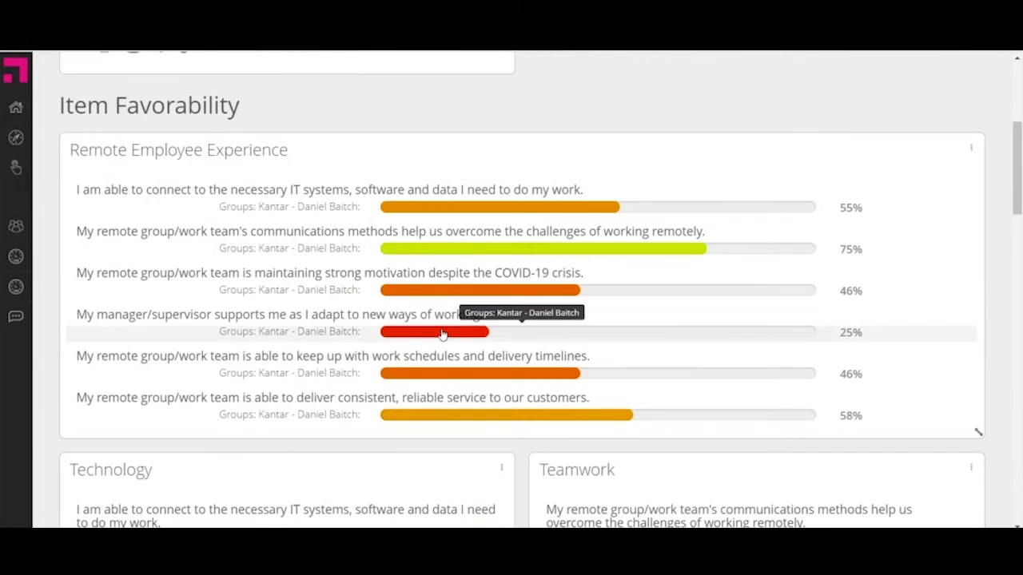
pyautogui.click(443, 334)
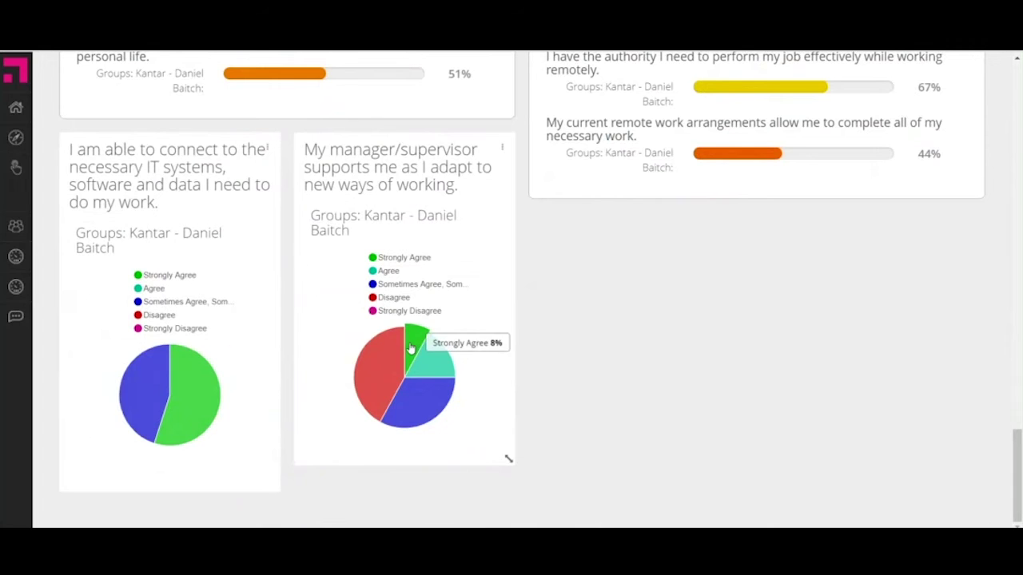
pyautogui.moveTo(430, 354)
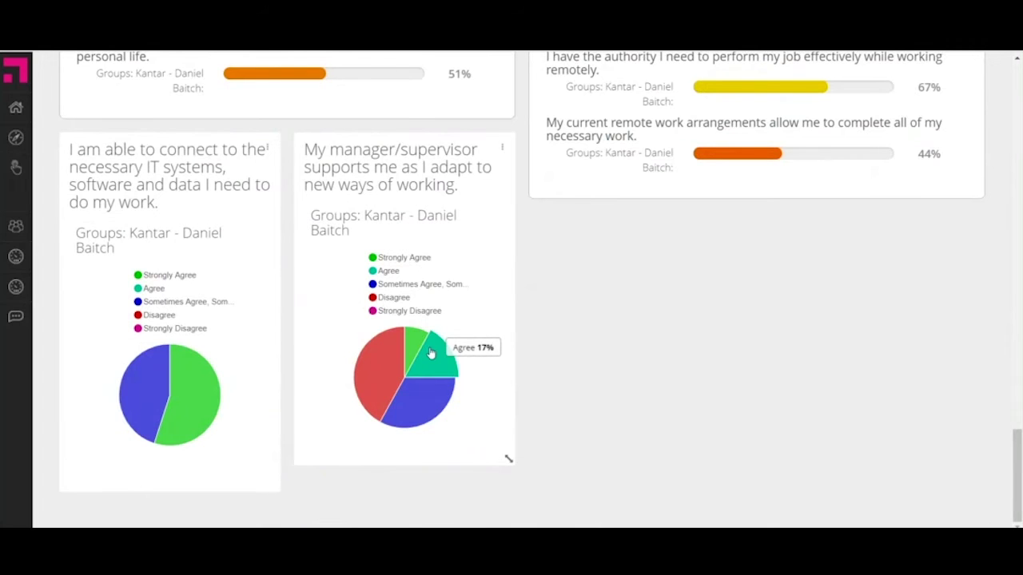
pyautogui.moveTo(424, 395)
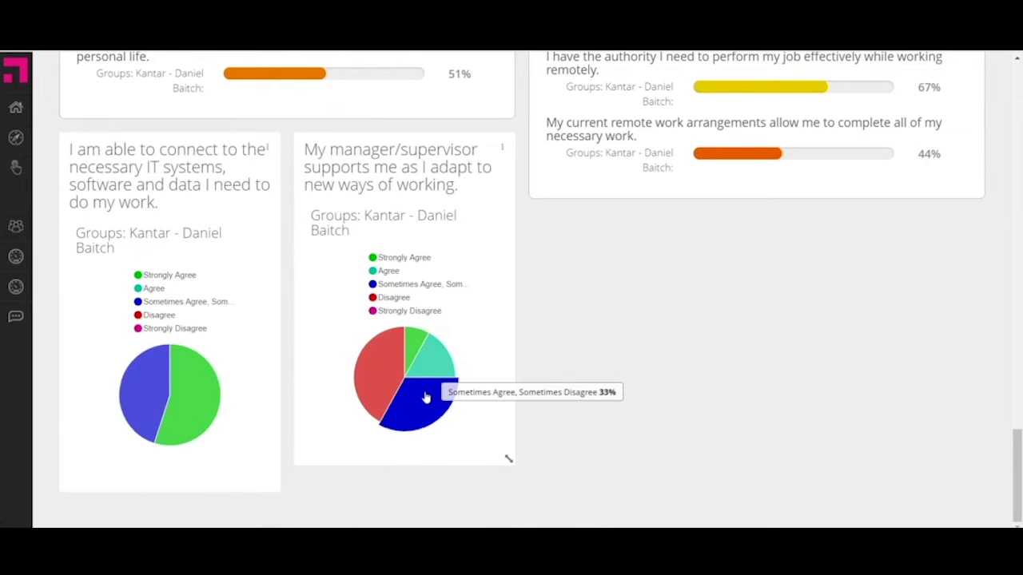
pyautogui.moveTo(388, 381)
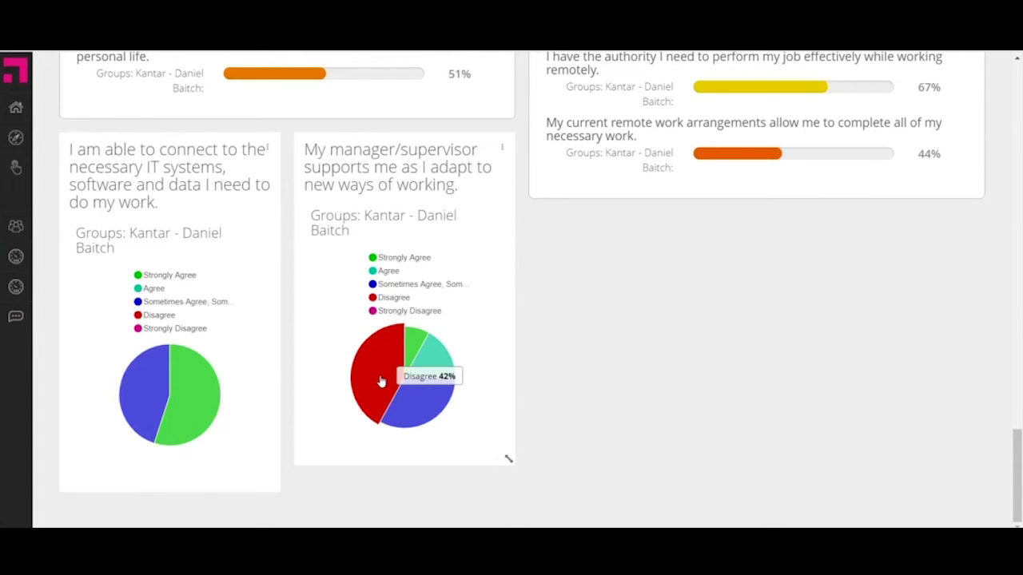
# Add a norm to the dashboard filters and set it to REX Survey Real-Time Benchmark
pyautogui.scroll(3, 671, 366)
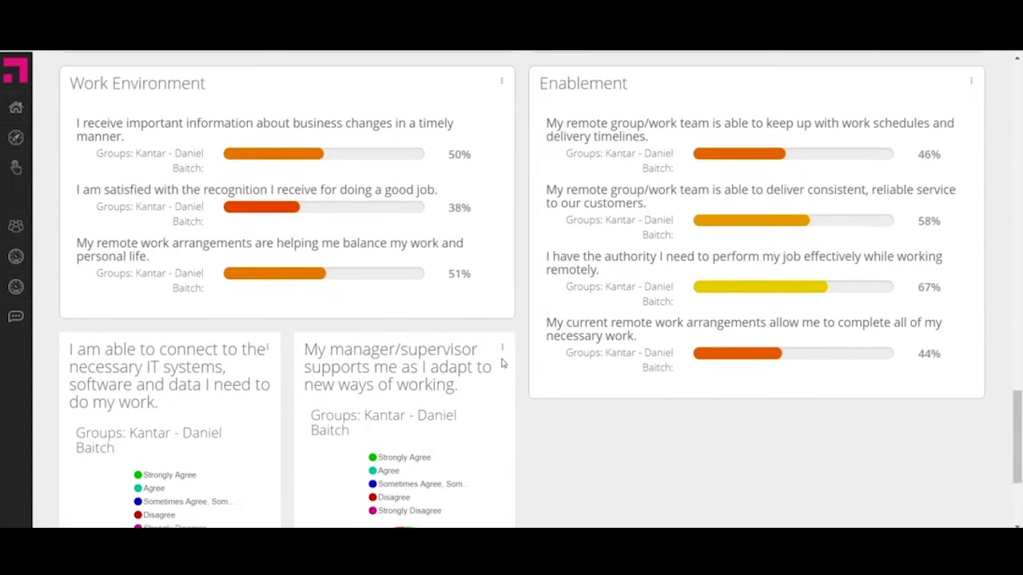
pyautogui.scroll(15, 536, 397)
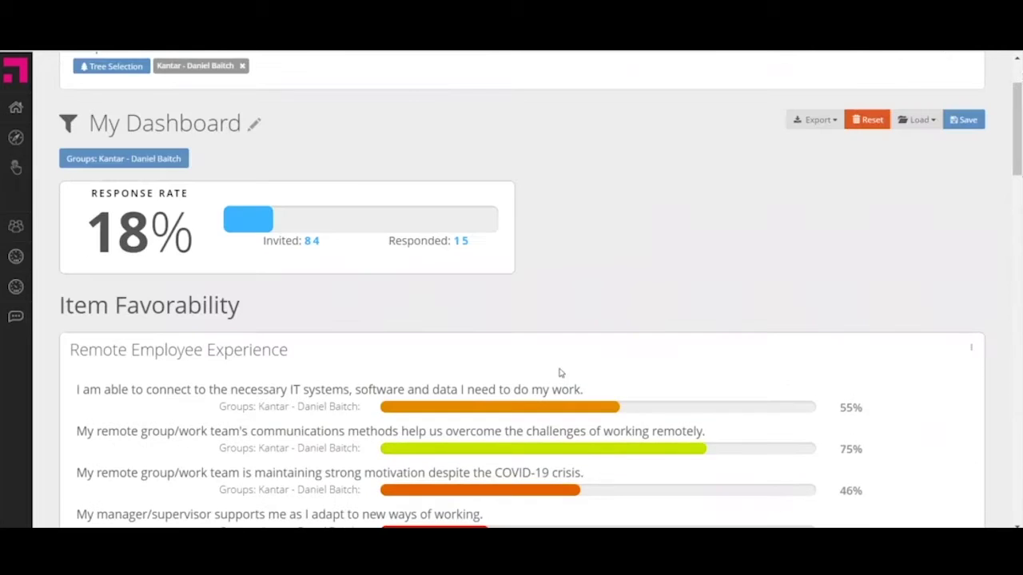
pyautogui.scroll(-3, 560, 371)
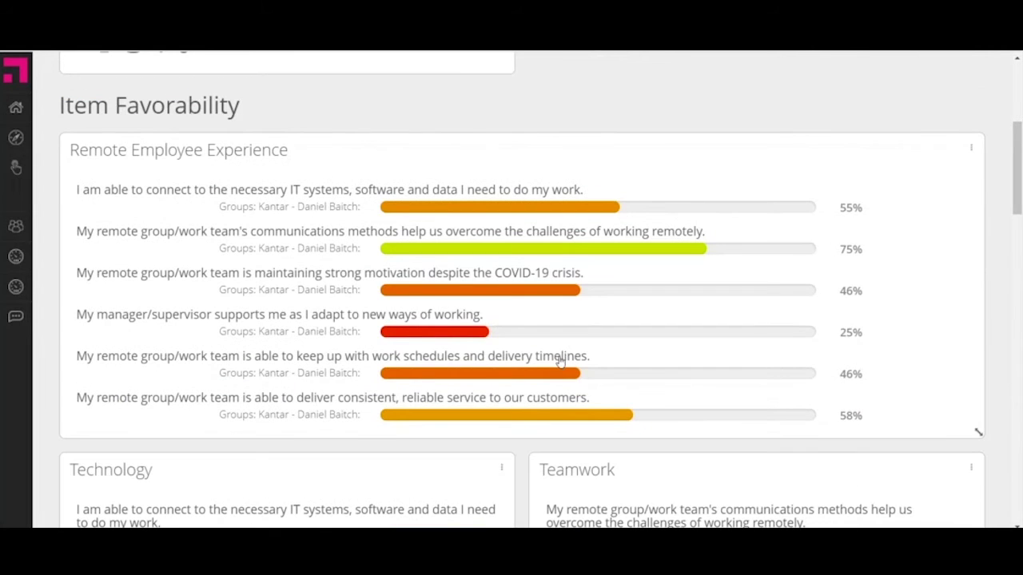
pyautogui.moveTo(573, 338)
pyautogui.scroll(4, 573, 346)
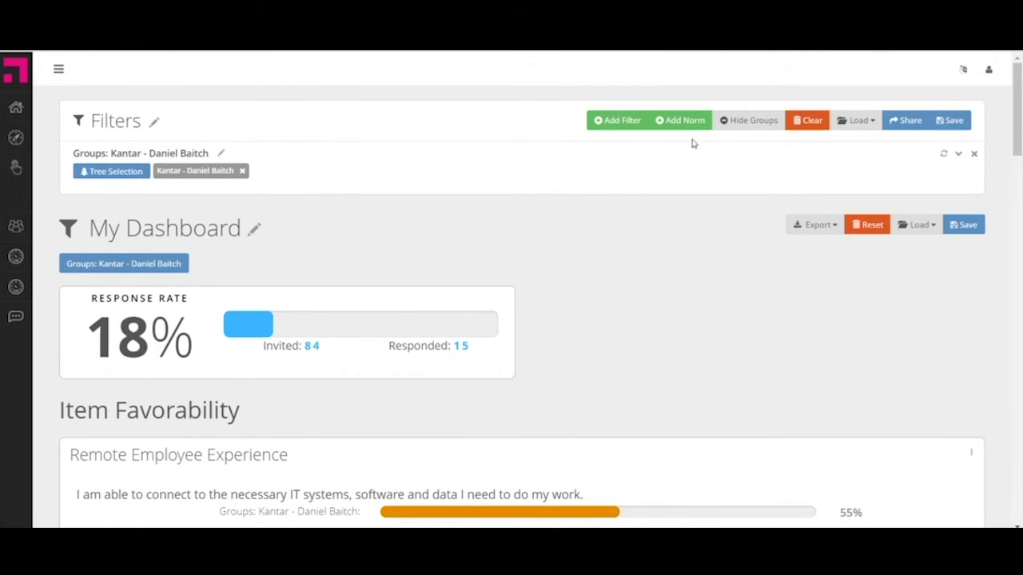
pyautogui.click(684, 122)
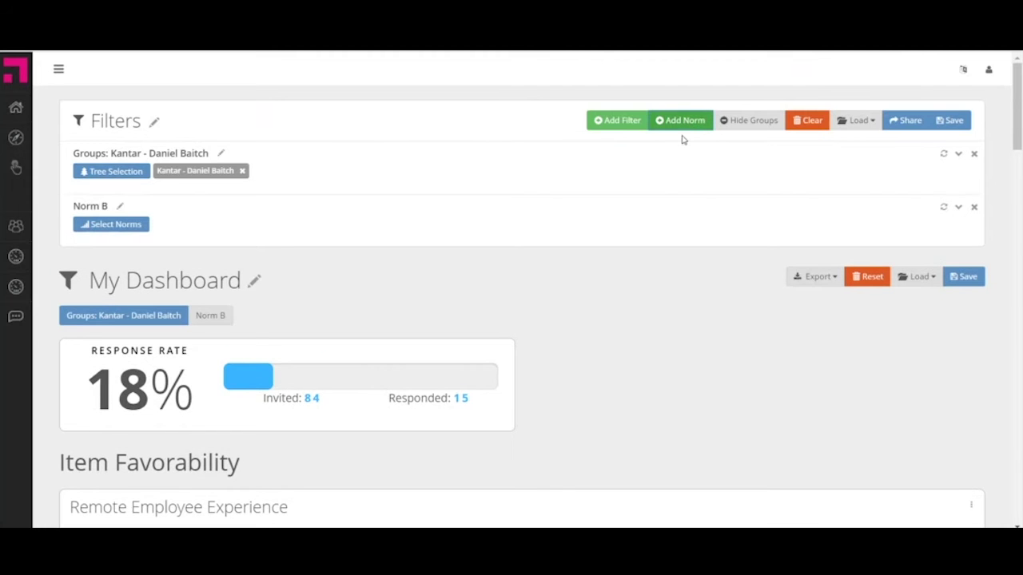
pyautogui.click(125, 232)
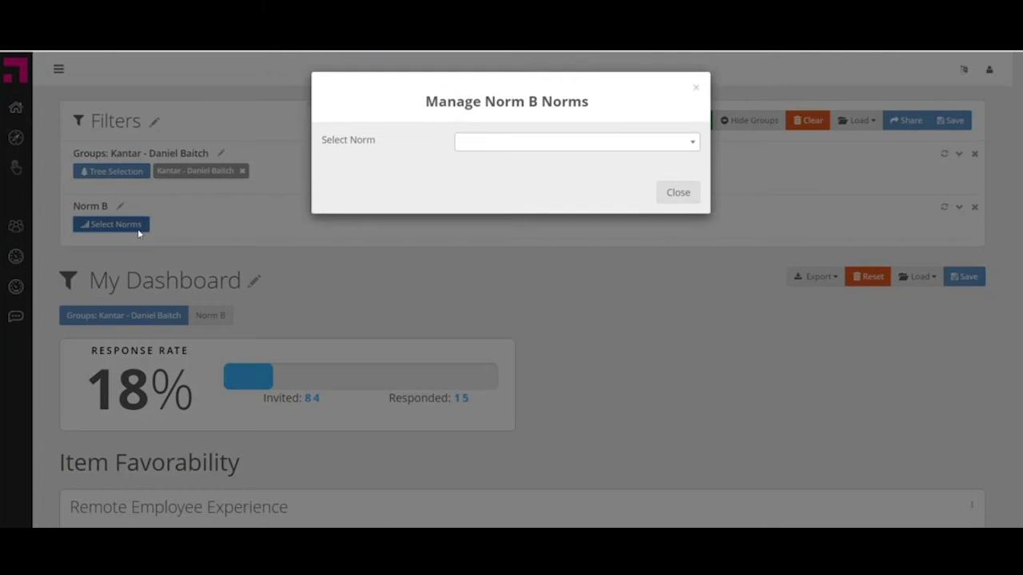
pyautogui.click(693, 145)
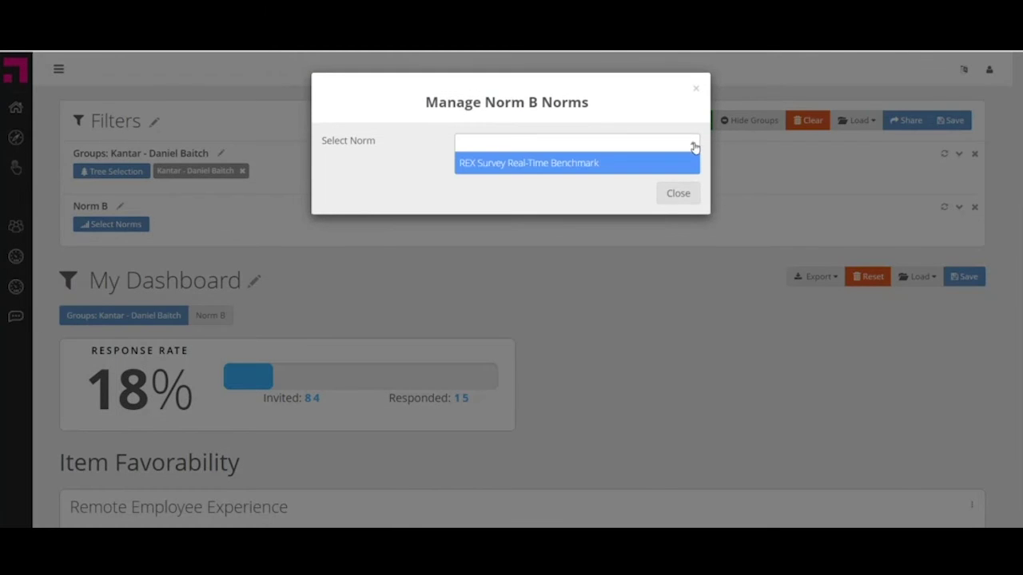
pyautogui.click(655, 167)
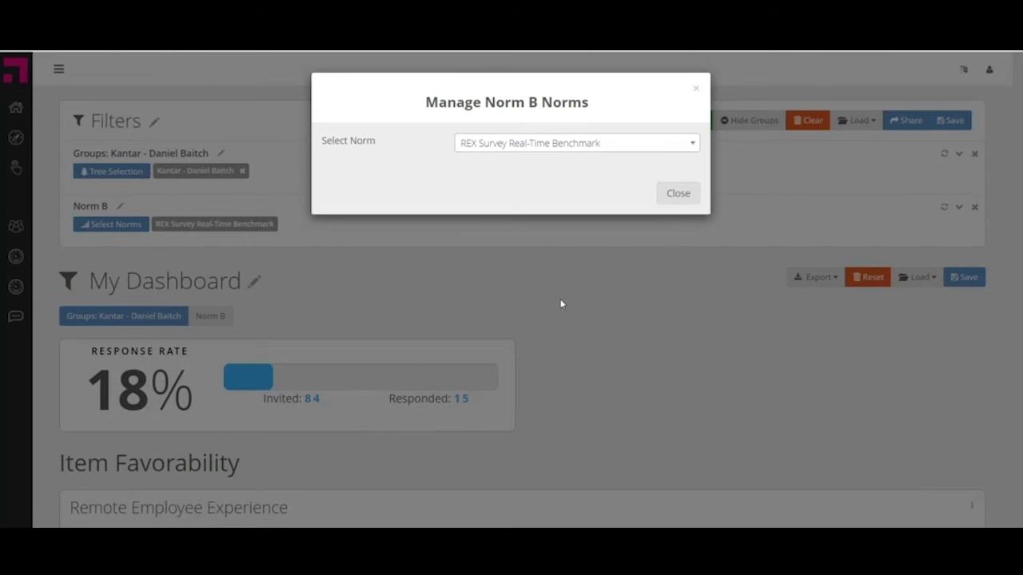
# Close the norm settings and compare the group's Remote Employee Experience item favorability with the REX Survey Real-Time Benchmark
pyautogui.click(678, 194)
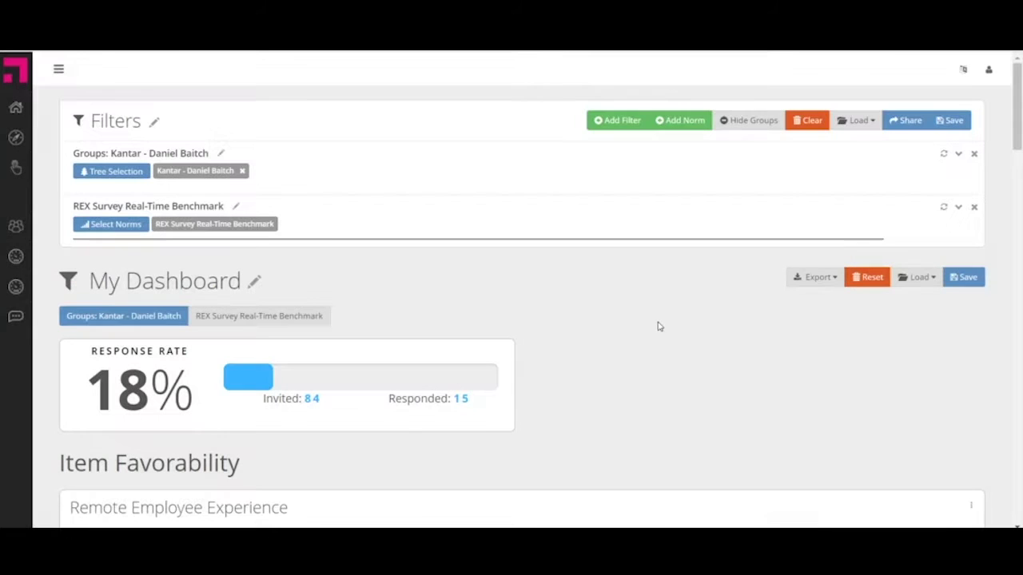
pyautogui.scroll(-3, 657, 328)
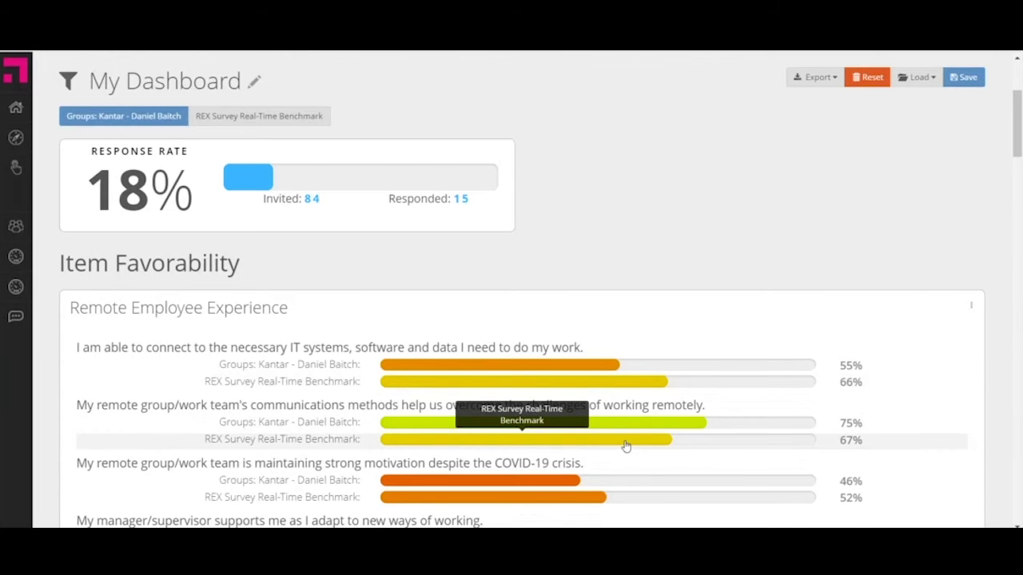
pyautogui.scroll(5, 659, 233)
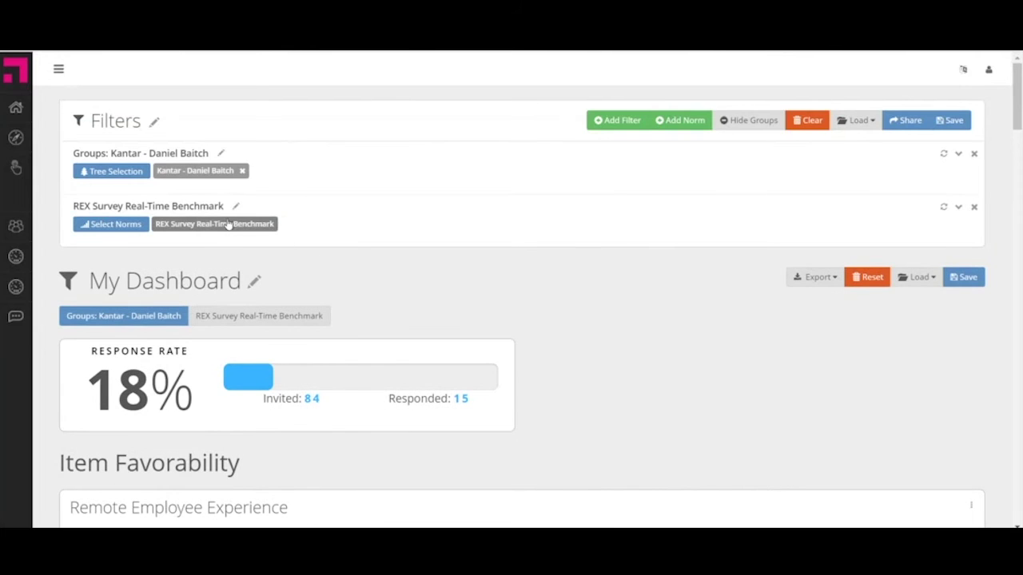
# Remove the REX Survey Real-Time Benchmark norm from the filters and check the item favorability chart without it
pyautogui.click(973, 207)
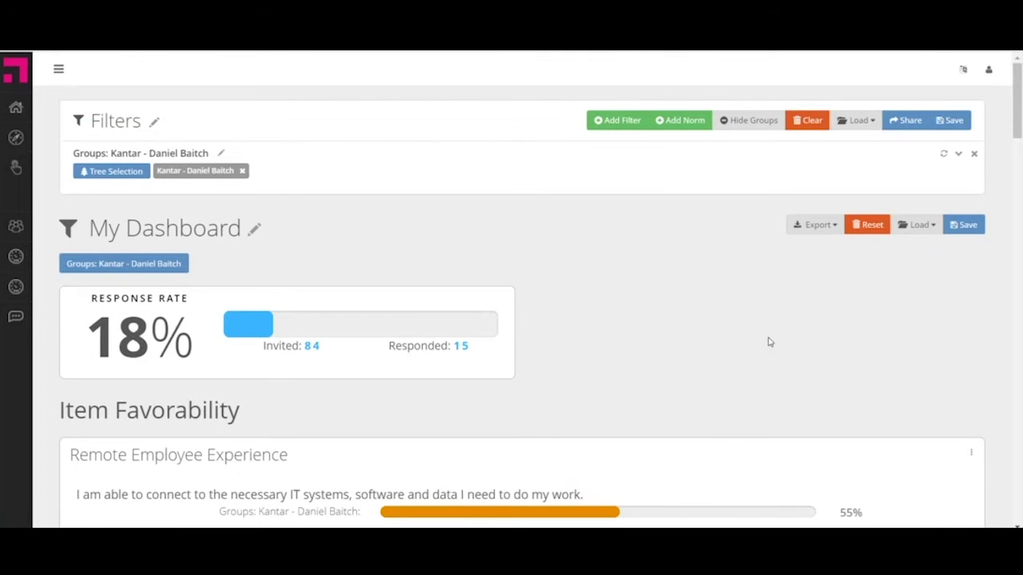
pyautogui.scroll(-2, 761, 346)
pyautogui.scroll(-3, 762, 346)
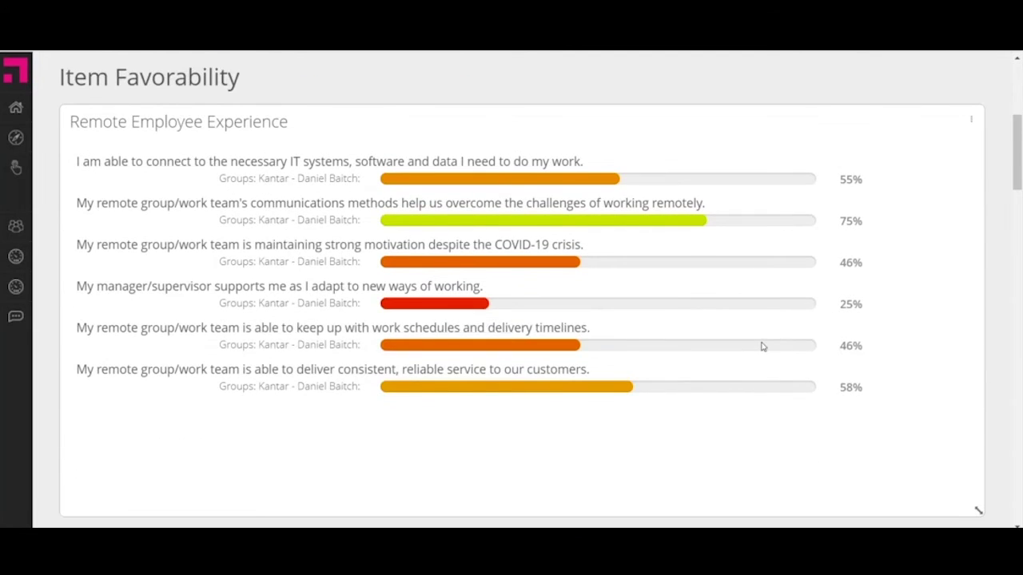
pyautogui.scroll(3, 761, 346)
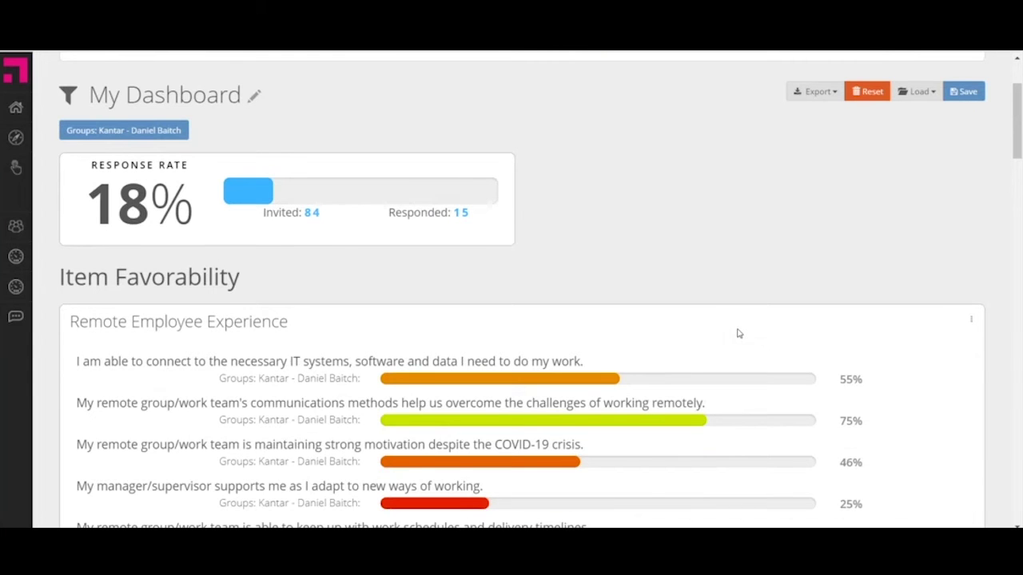
pyautogui.scroll(2, 739, 334)
# Return to the REX survey home page and open the Heatmap tool
pyautogui.click(59, 70)
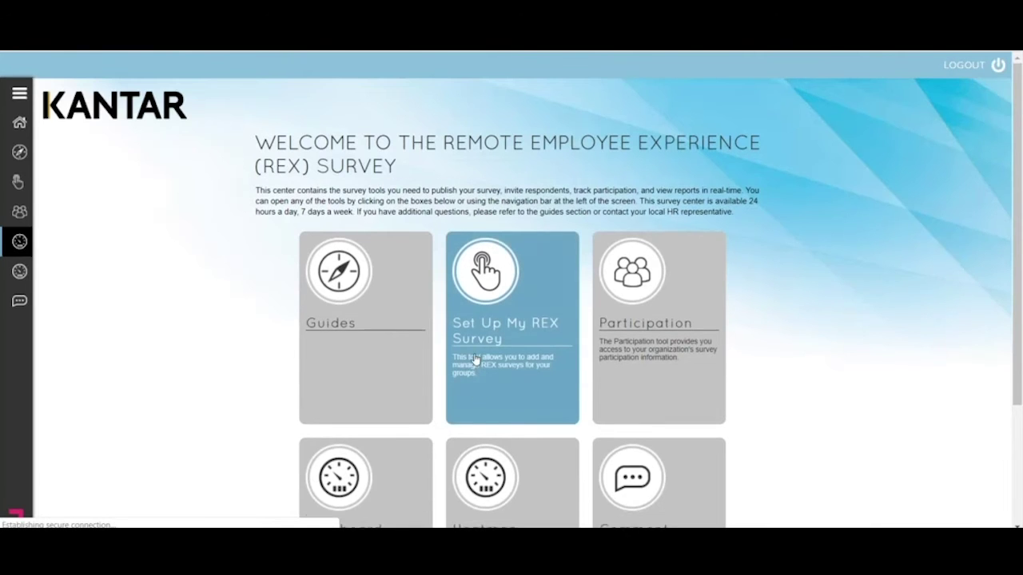
pyautogui.scroll(-2, 463, 359)
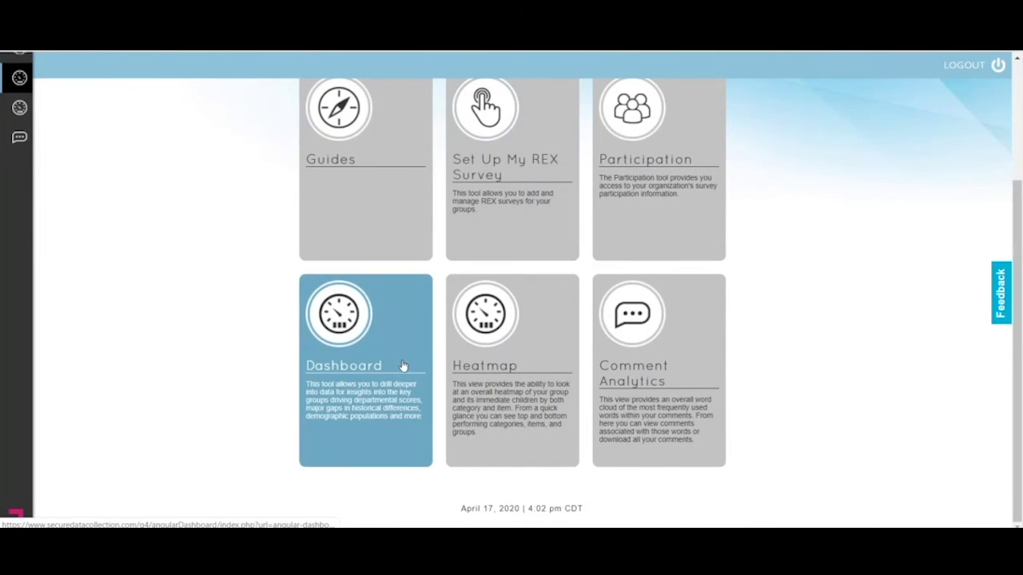
pyautogui.click(525, 354)
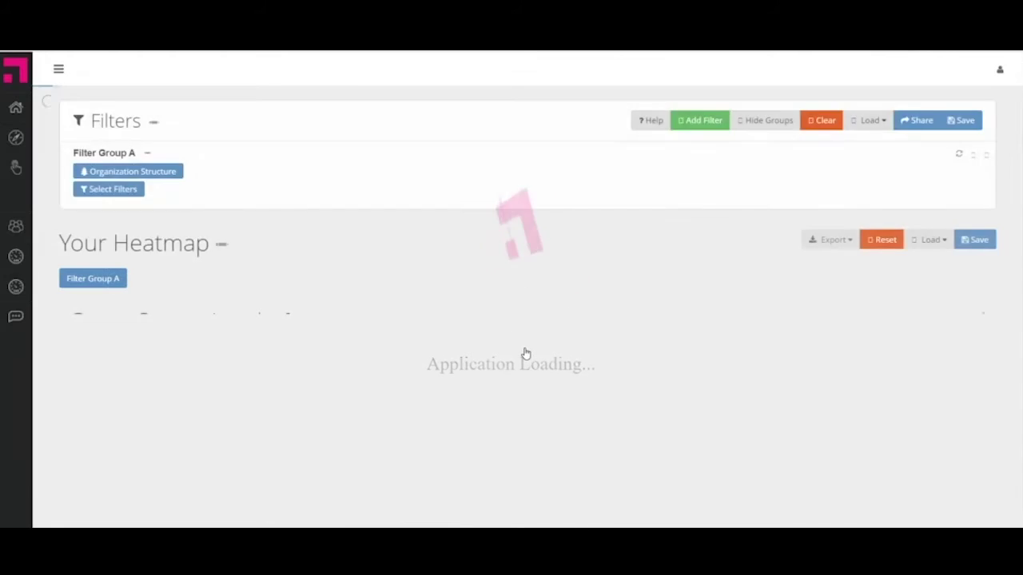
# Examine the Group Comparison by Item heatmap, comparing item scores for the overall Kantar group and the test survey groups
pyautogui.scroll(-1, 455, 325)
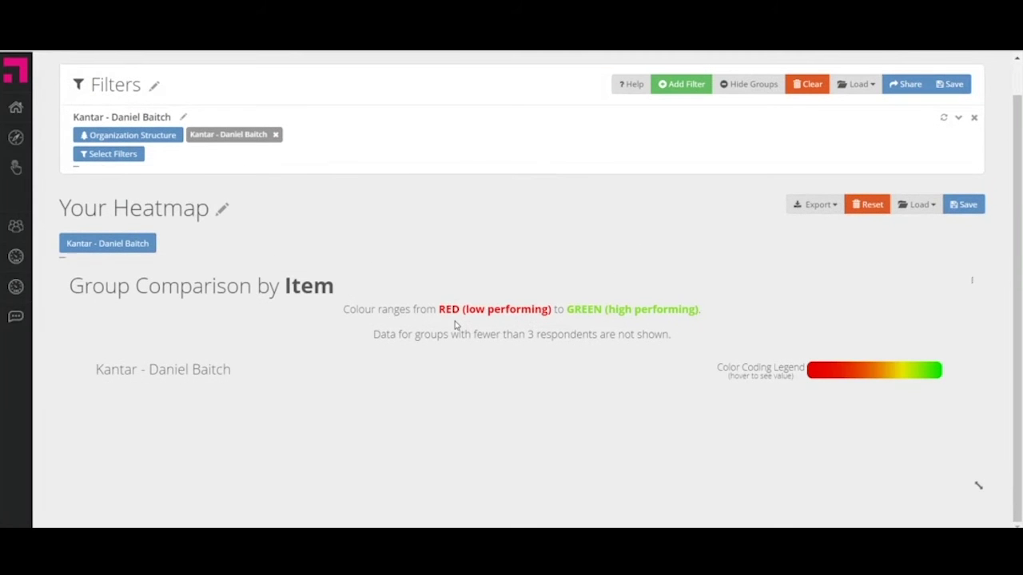
pyautogui.scroll(-1, 455, 326)
pyautogui.scroll(-5, 454, 323)
pyautogui.scroll(1, 455, 233)
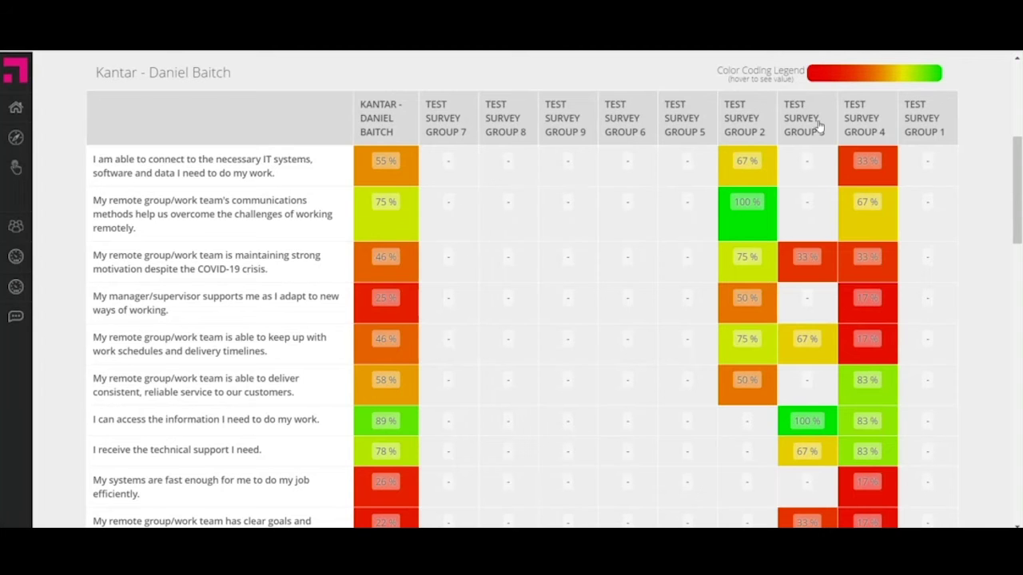
pyautogui.scroll(2, 855, 124)
pyautogui.scroll(-2, 852, 125)
pyautogui.scroll(-6, 851, 125)
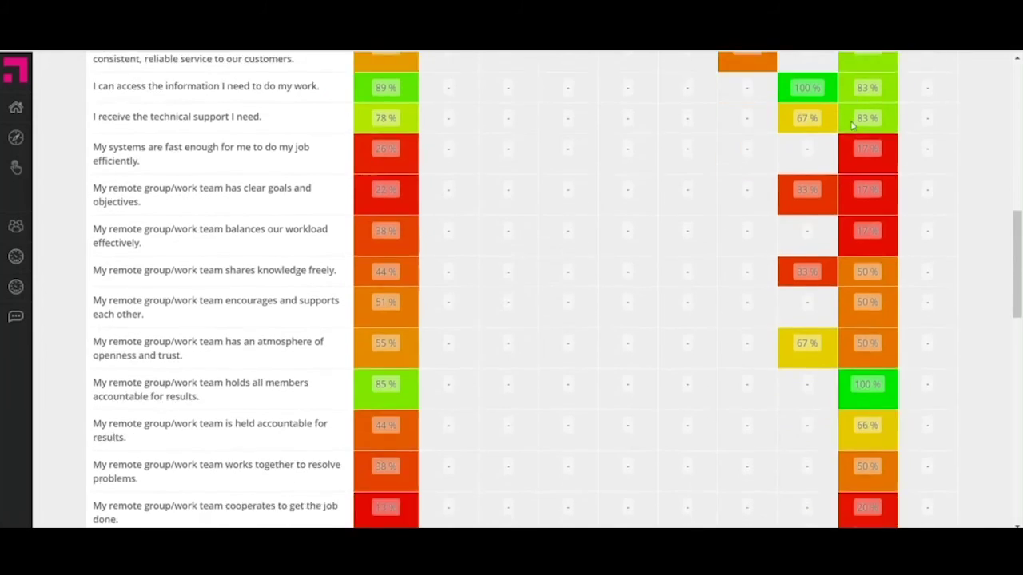
pyautogui.scroll(-6, 852, 125)
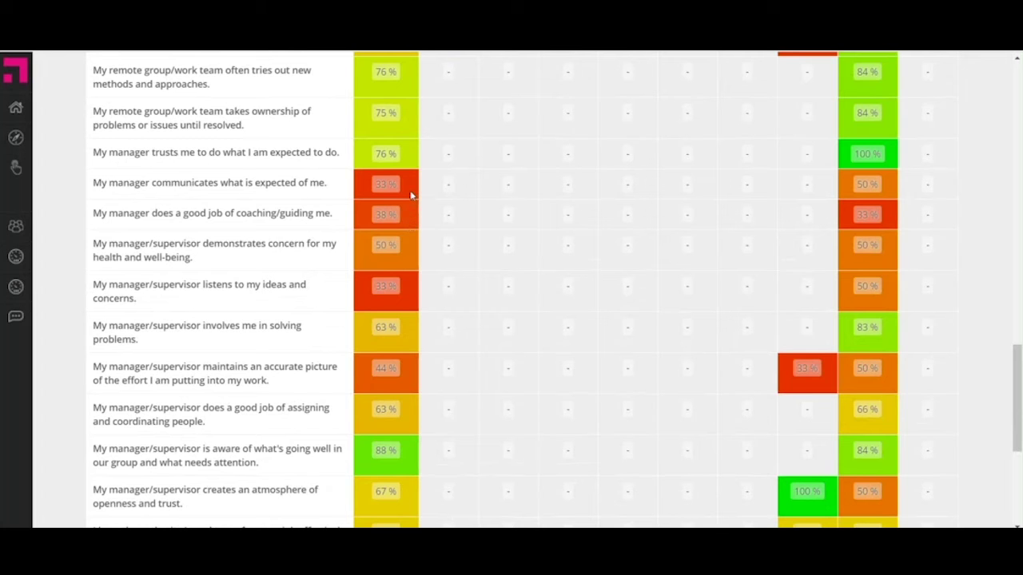
pyautogui.scroll(10, 410, 194)
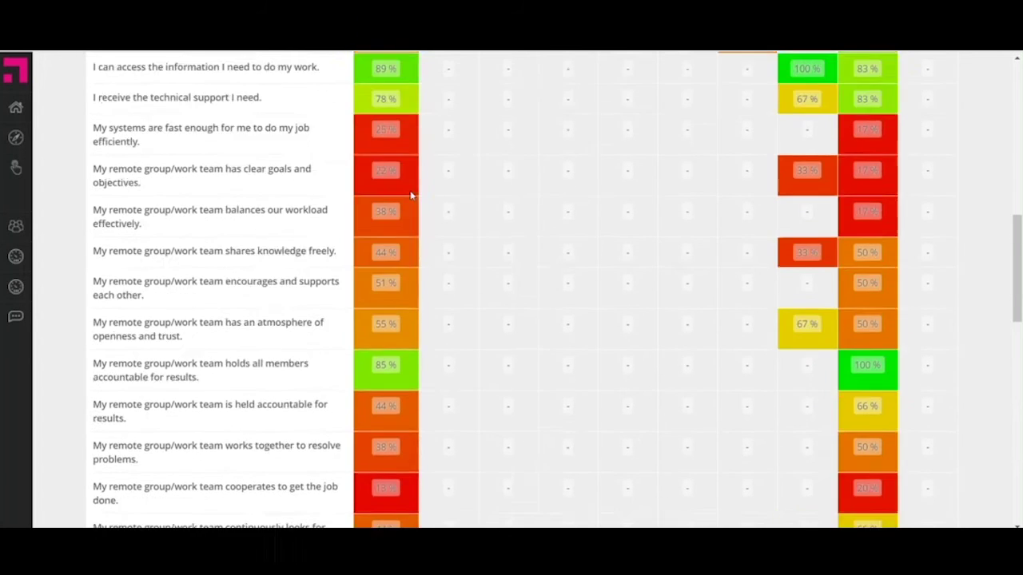
pyautogui.scroll(3, 409, 194)
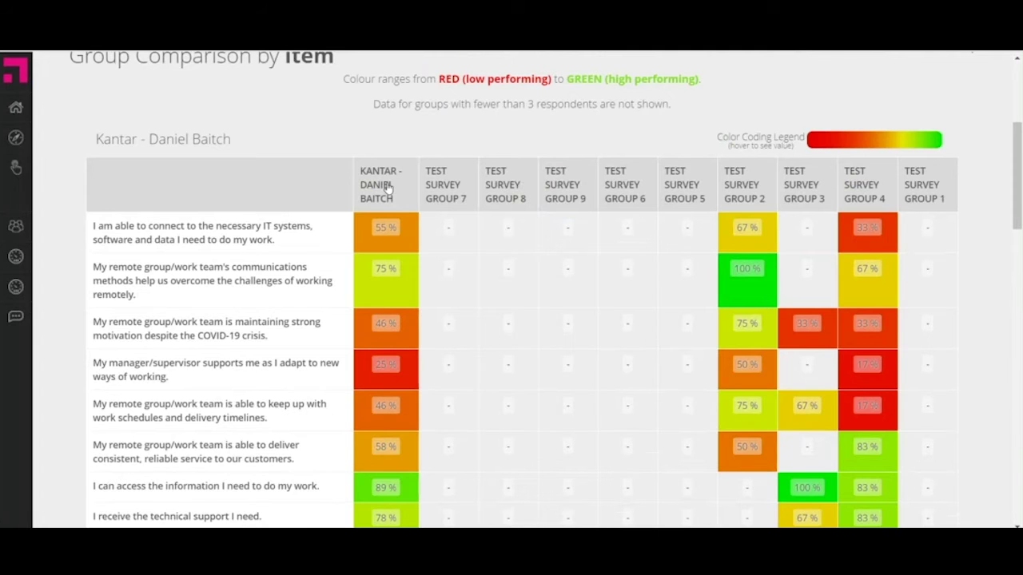
# Sort the heatmap items by the overall Kantar group's scores from lowest to highest and review the order
pyautogui.click(388, 187)
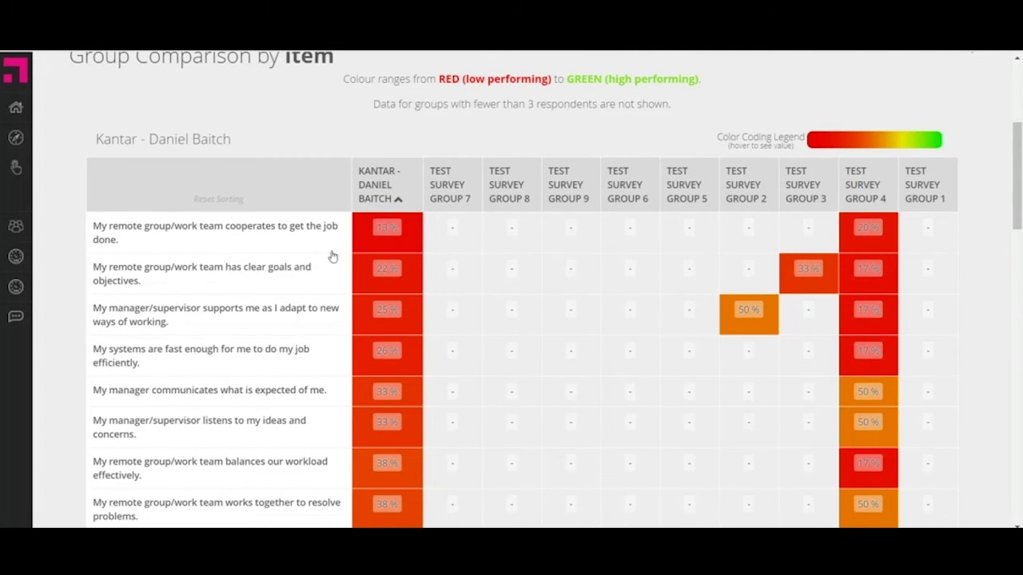
pyautogui.scroll(-7, 267, 245)
pyautogui.scroll(-9, 267, 245)
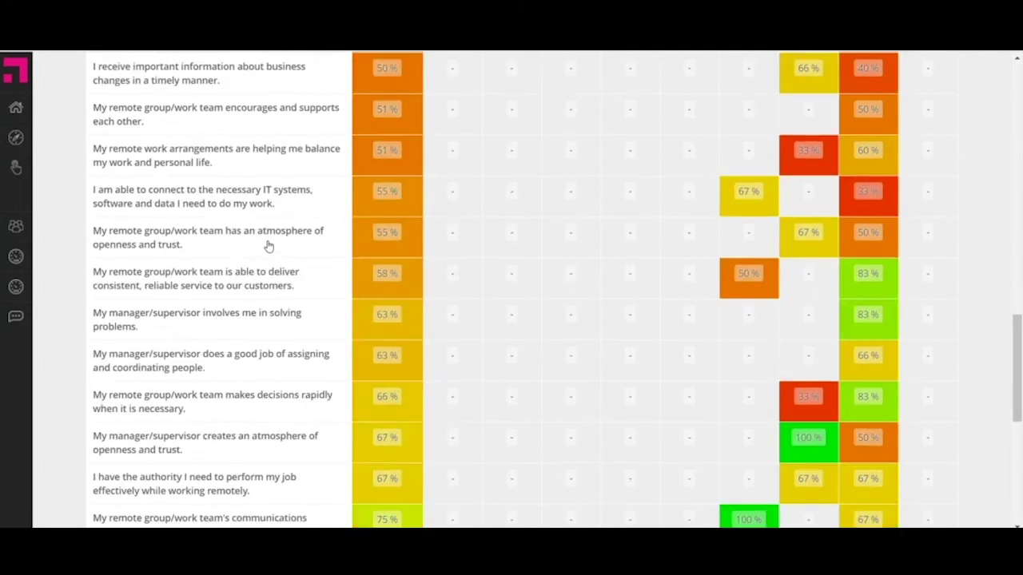
pyautogui.scroll(16, 268, 246)
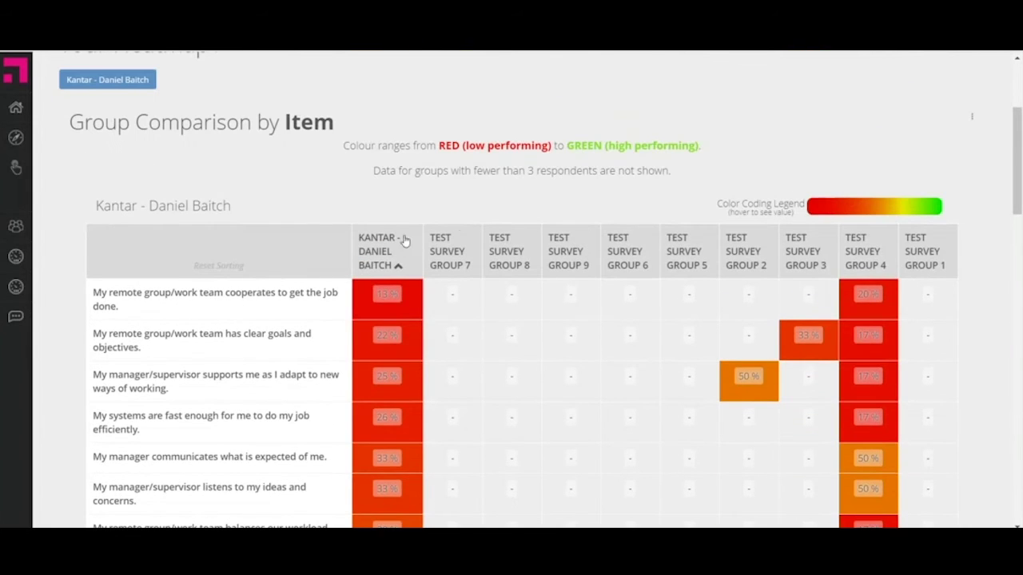
# Re-sort the heatmap items by the overall Kantar group's scores from highest to lowest and review the full list
pyautogui.click(393, 263)
pyautogui.scroll(-12, 398, 297)
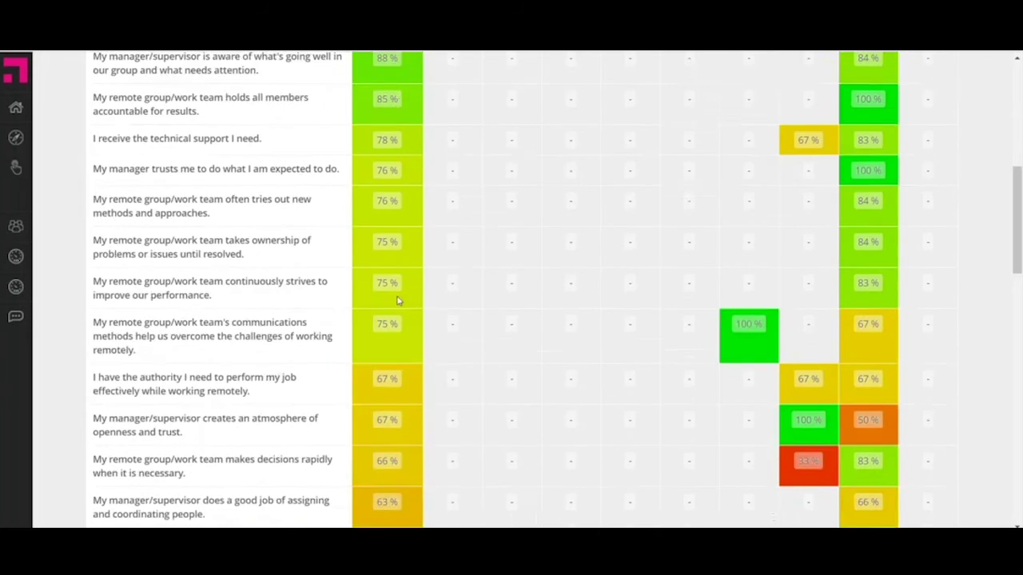
pyautogui.scroll(-5, 398, 298)
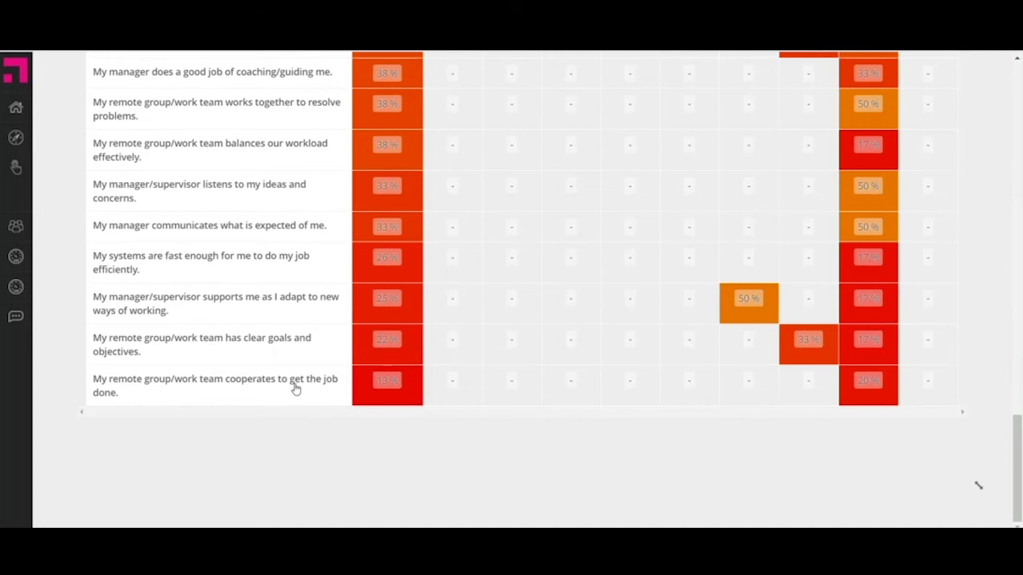
pyautogui.scroll(15, 292, 389)
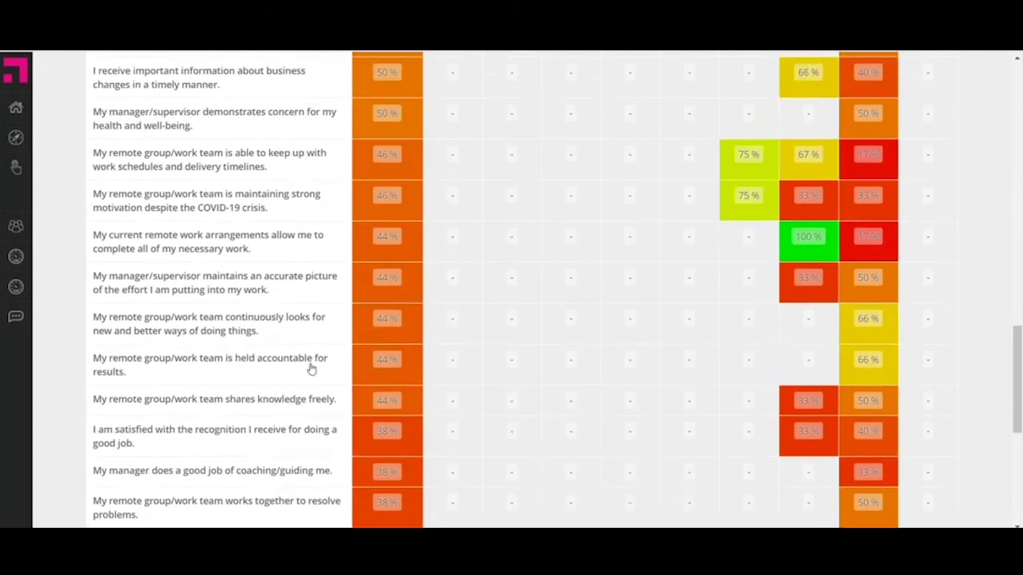
pyautogui.scroll(3, 310, 363)
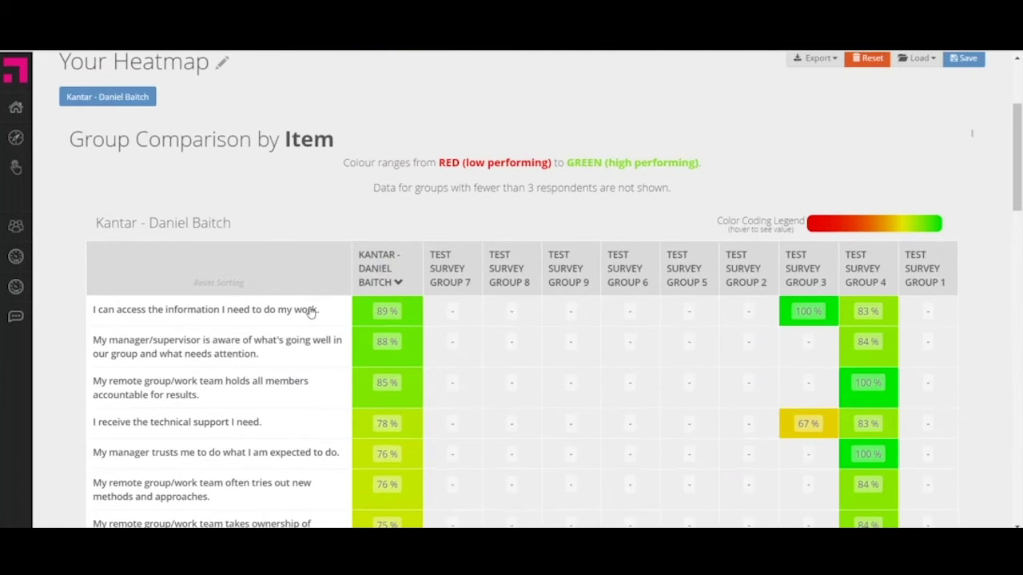
pyautogui.scroll(3, 311, 311)
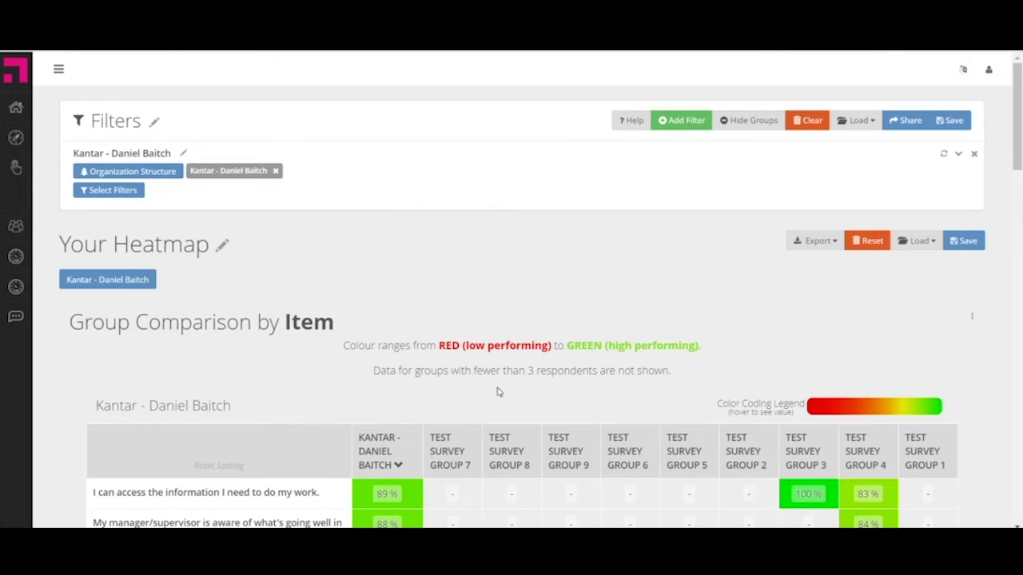
# Export the heatmap's Group Overview by Items as an xlsx file named Demo test 1
pyautogui.click(835, 244)
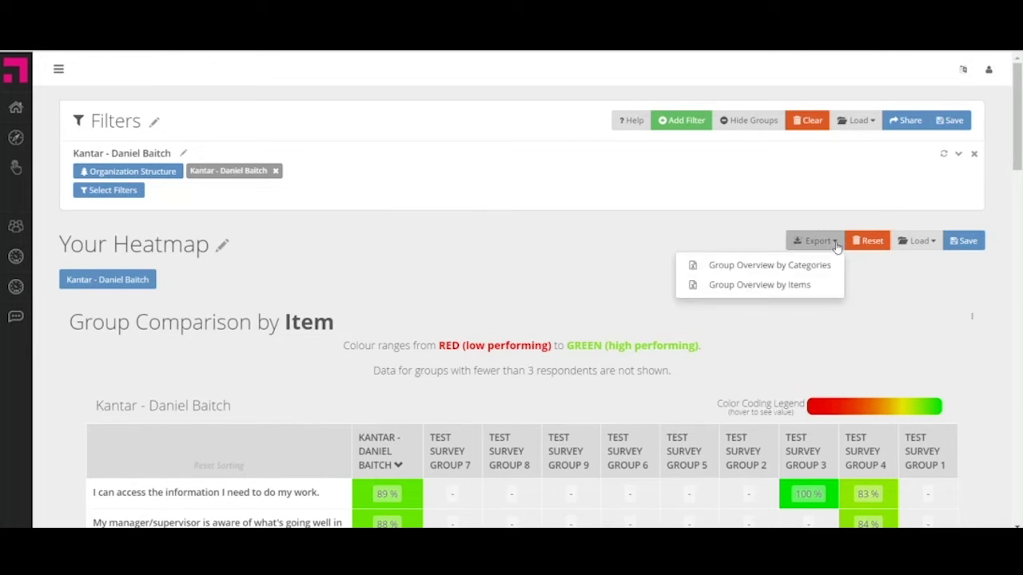
pyautogui.click(785, 288)
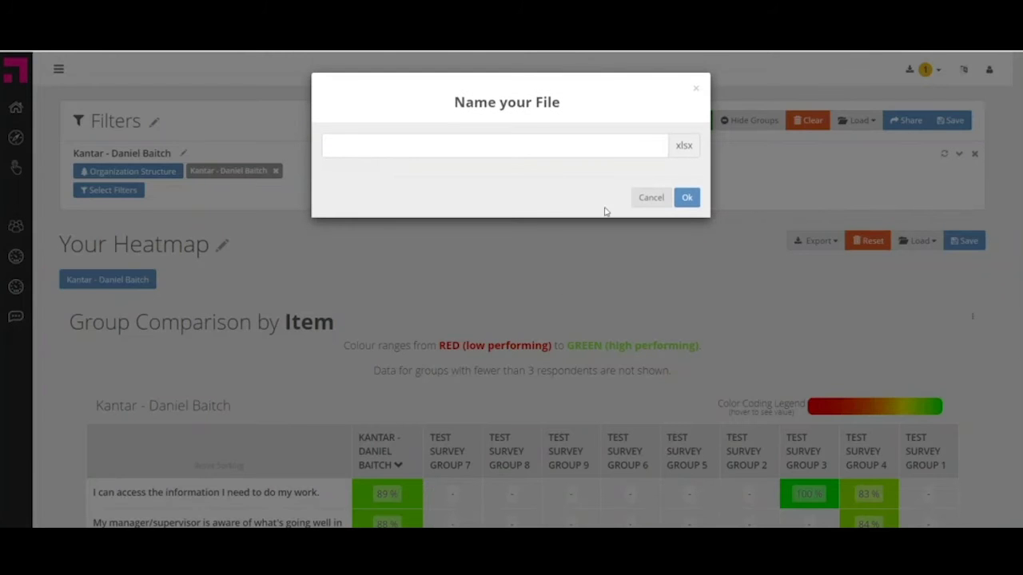
pyautogui.click(615, 142)
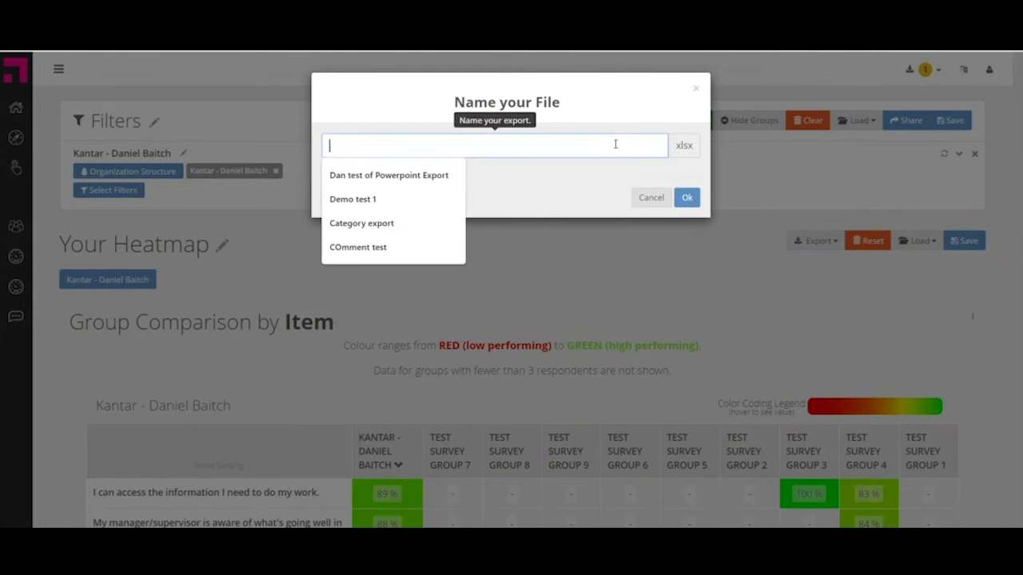
pyautogui.click(406, 199)
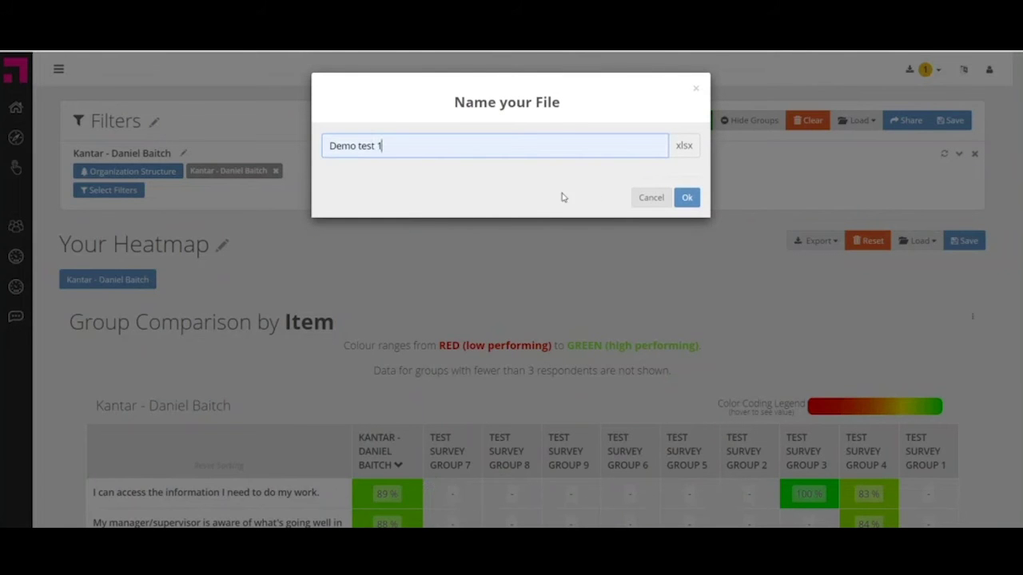
pyautogui.click(686, 198)
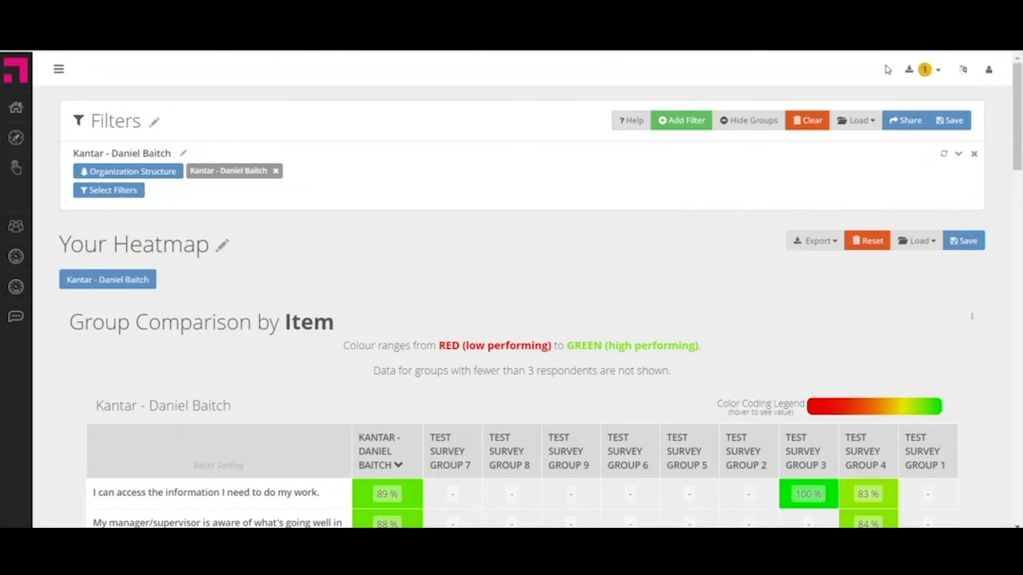
# Download the exported Demo test 1.xlsx and open it in Excel
pyautogui.click(937, 72)
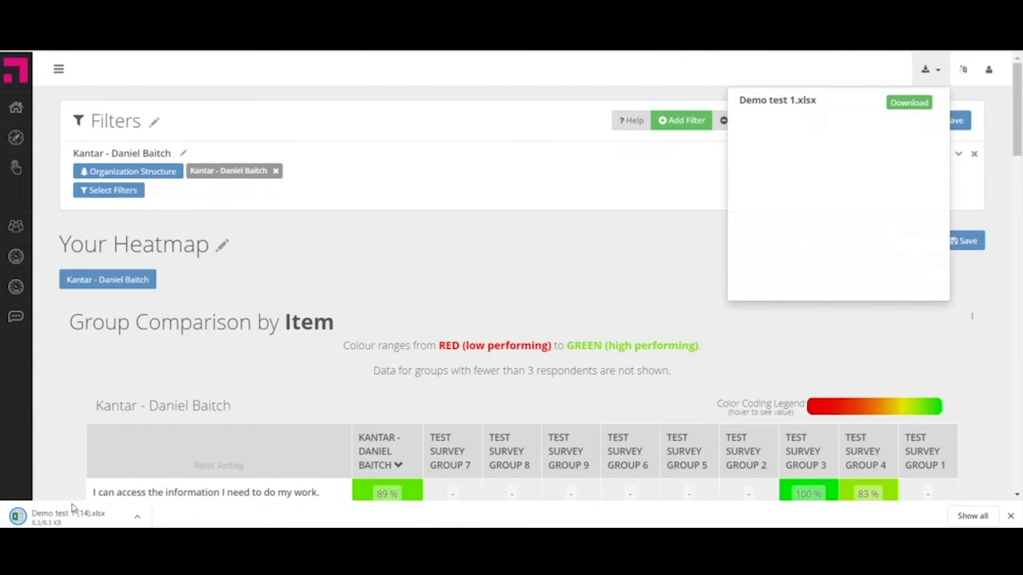
pyautogui.click(72, 515)
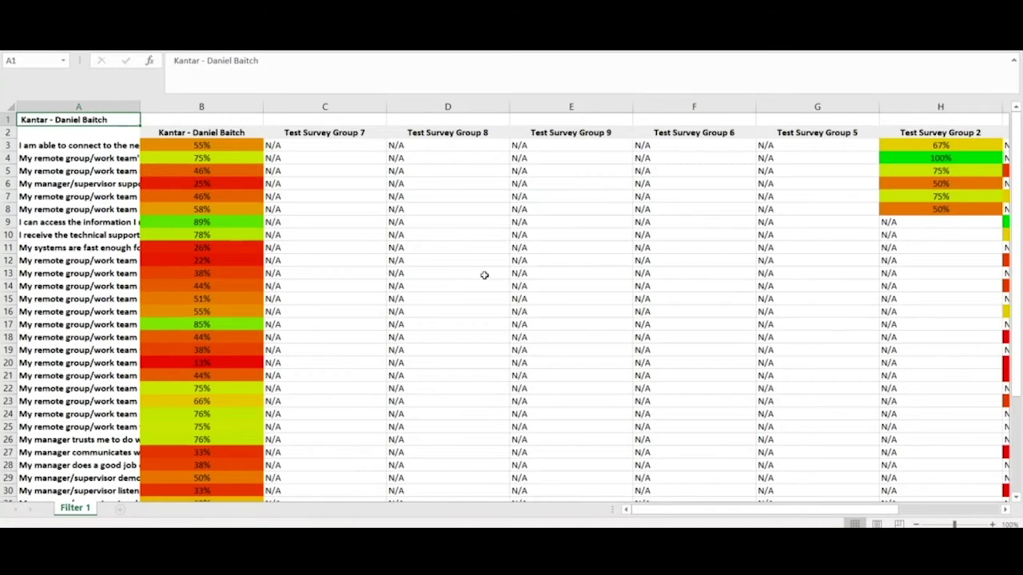
# Turn on text wrapping for all cells in the sheet
pyautogui.click(91, 107)
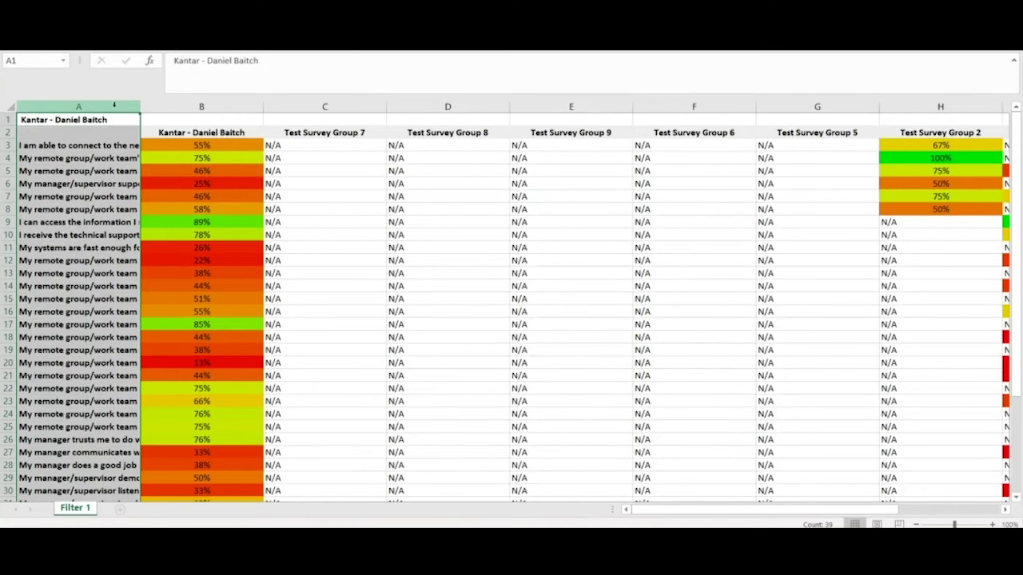
pyautogui.moveTo(139, 105); pyautogui.dragTo(235, 105)
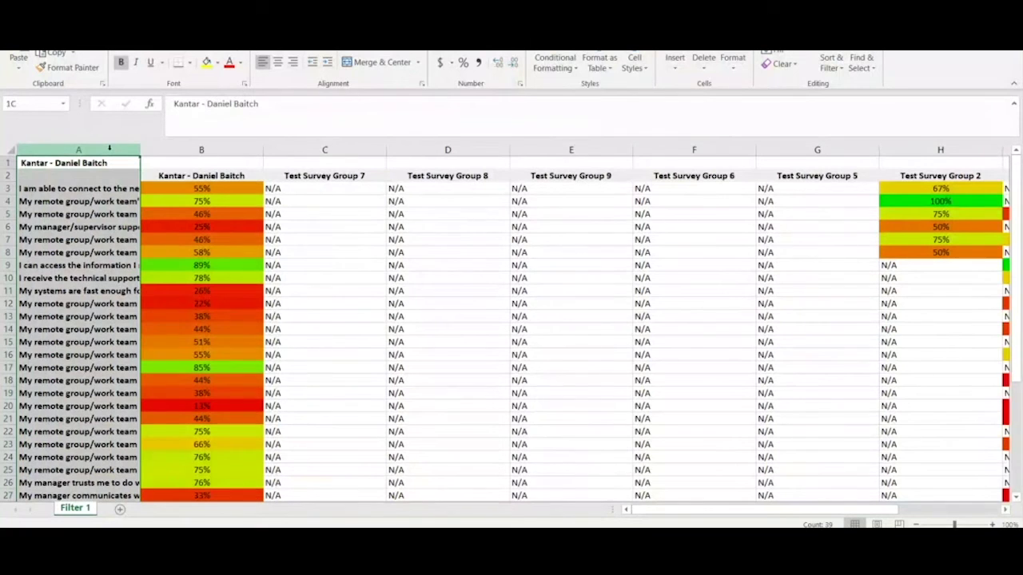
pyautogui.click(8, 153)
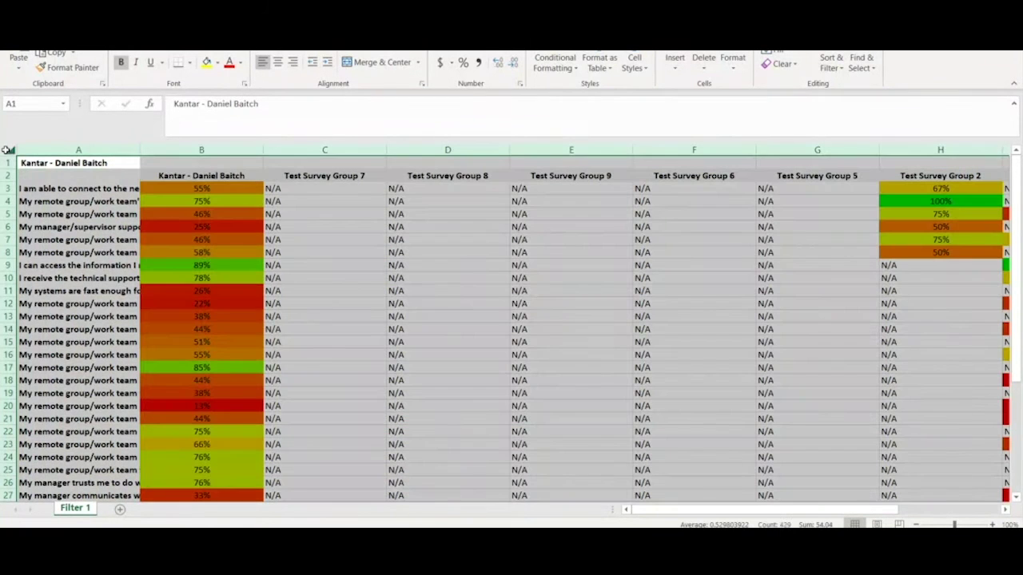
pyautogui.rightClick(8, 153)
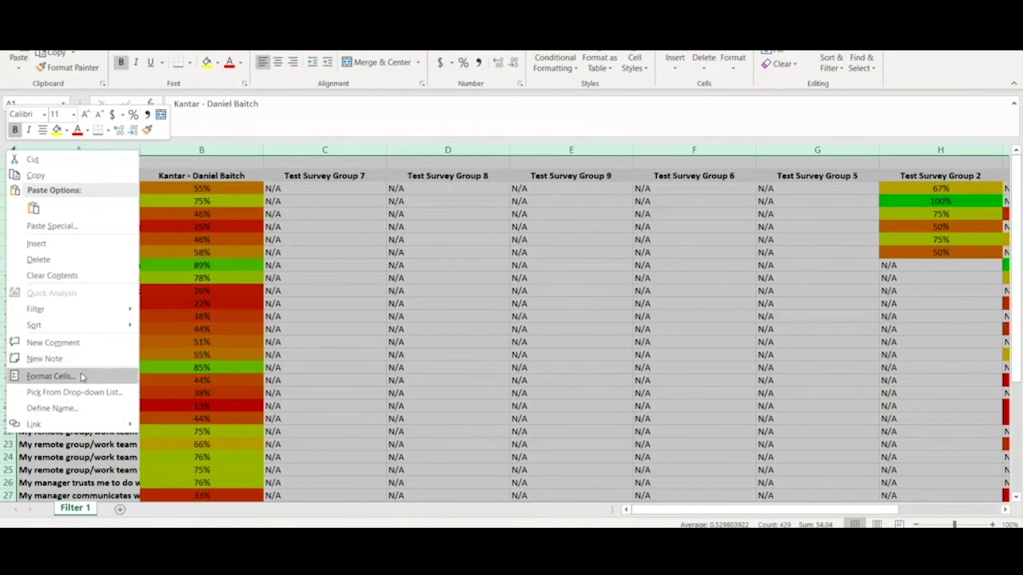
pyautogui.click(50, 376)
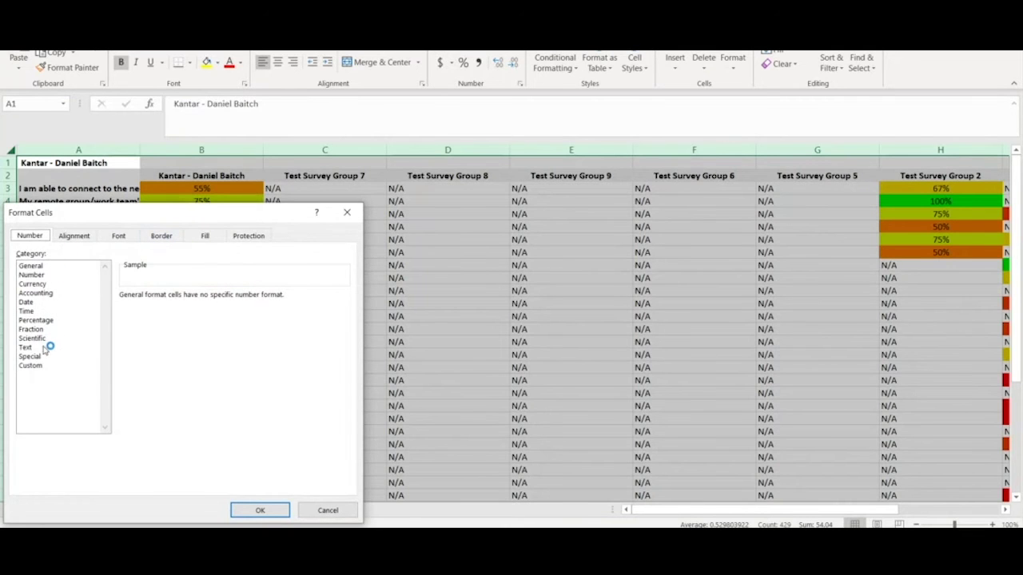
pyautogui.click(79, 238)
pyautogui.click(28, 355)
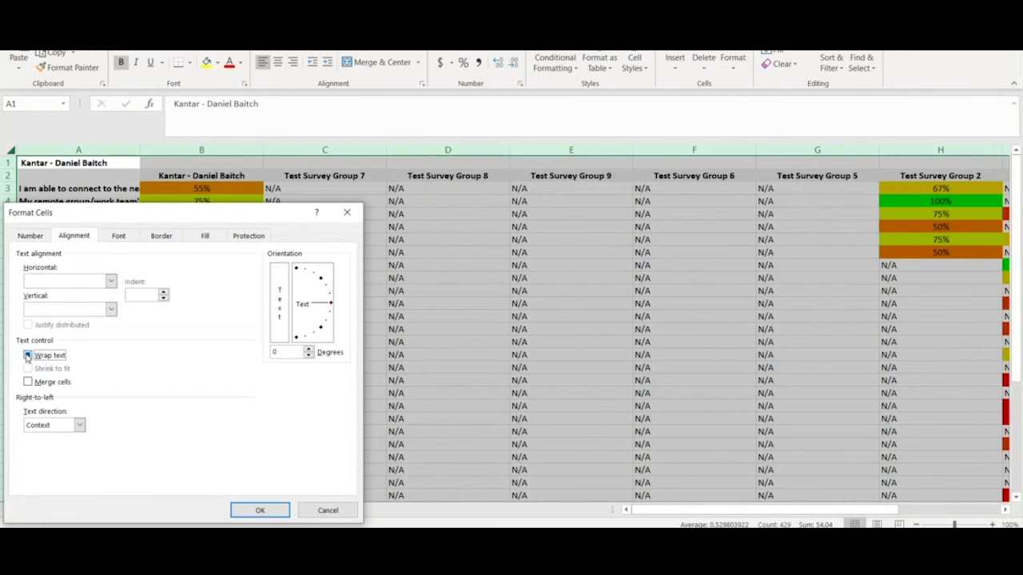
pyautogui.click(253, 510)
# Widen column A so the survey items read on fewer lines, and narrow columns B through G together
pyautogui.click(120, 149)
pyautogui.moveTo(141, 149); pyautogui.dragTo(267, 149)
pyautogui.moveTo(360, 150); pyautogui.dragTo(994, 143)
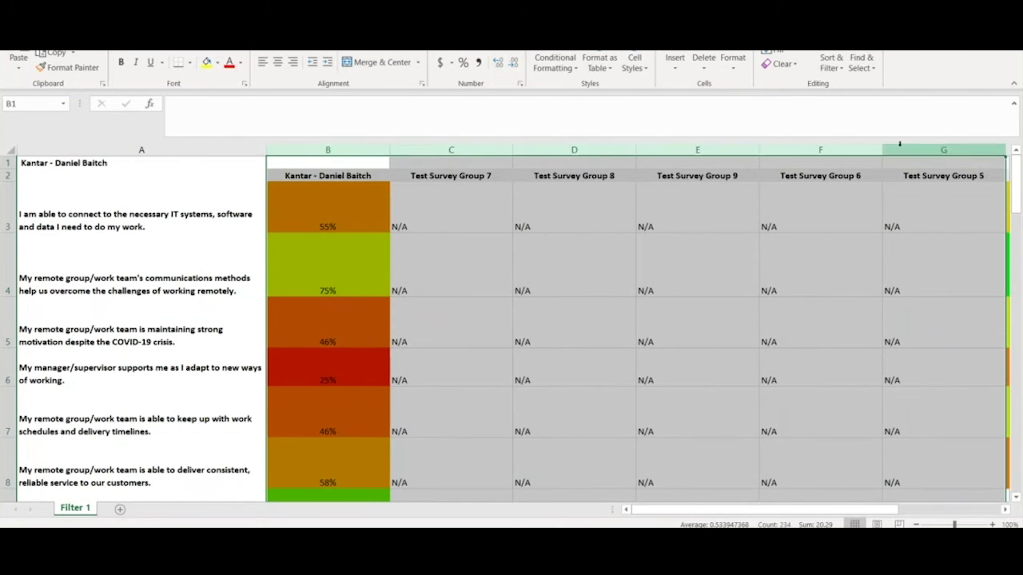
pyautogui.moveTo(882, 149); pyautogui.dragTo(827, 149)
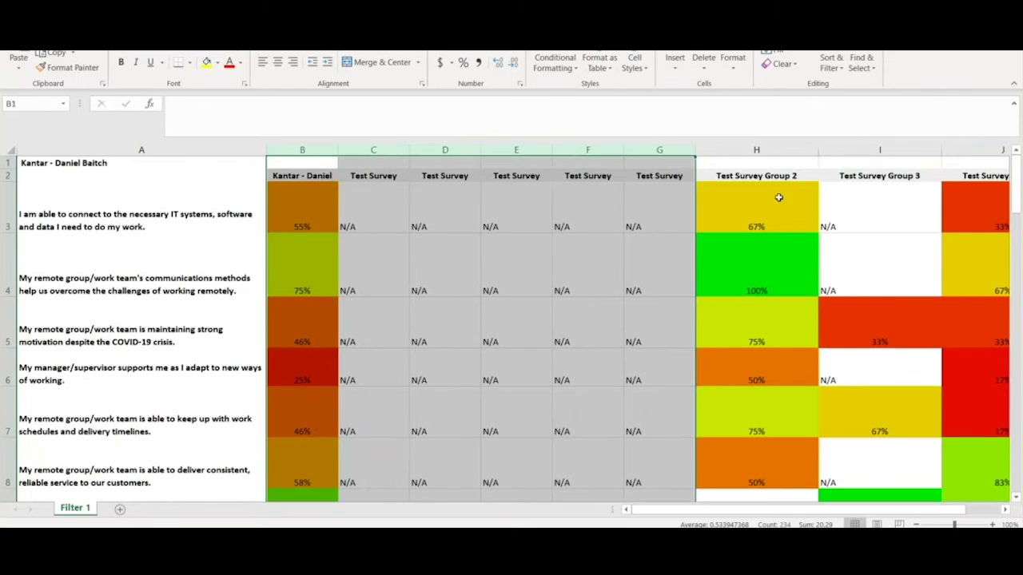
# Hide columns C through G, column I and column K, leaving only Test Survey Groups 2 and 4 beside the overall group
pyautogui.moveTo(389, 146); pyautogui.dragTo(661, 149)
pyautogui.rightClick(662, 151)
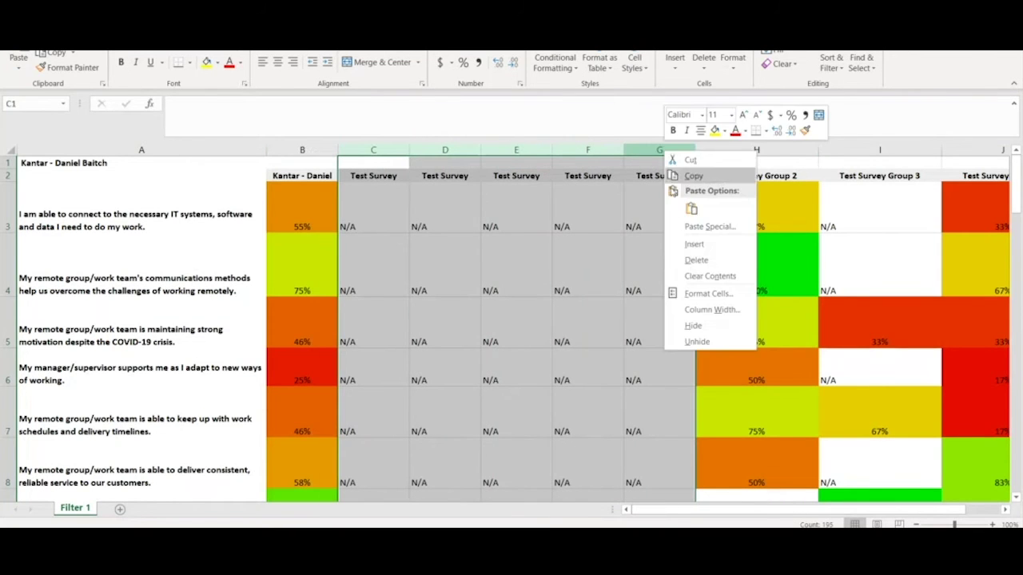
pyautogui.click(693, 326)
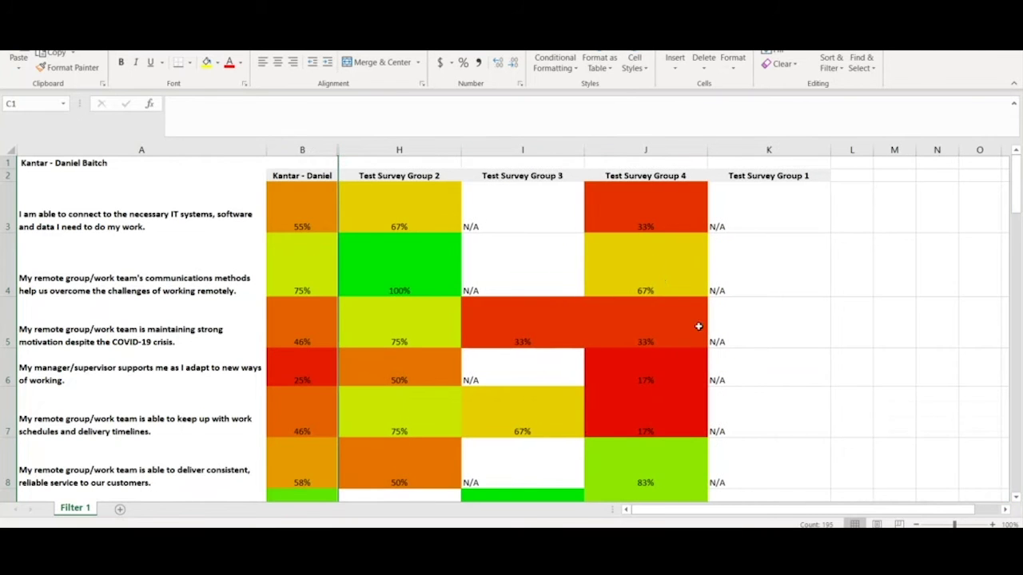
pyautogui.click(551, 148)
pyautogui.rightClick(551, 150)
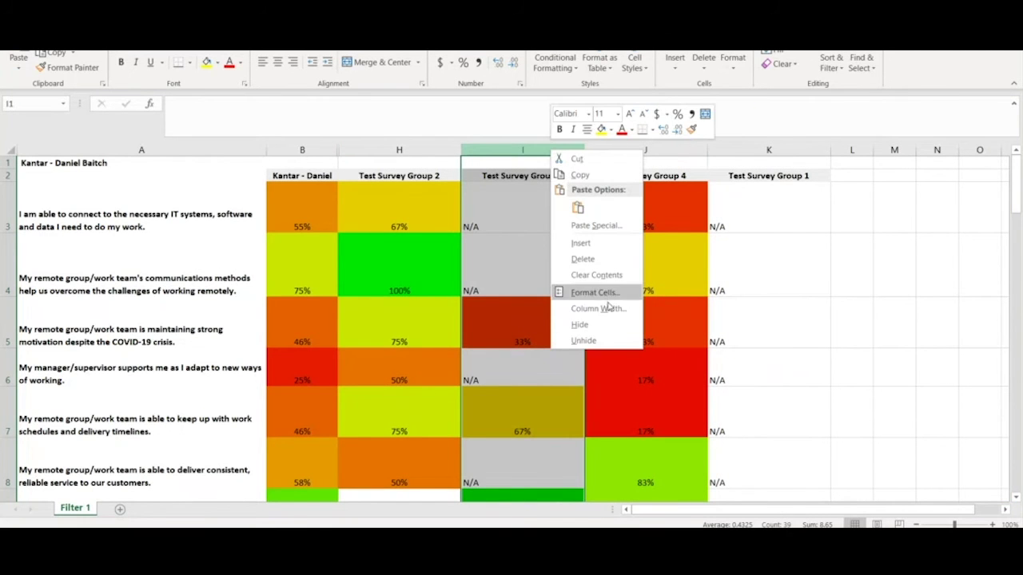
pyautogui.click(610, 333)
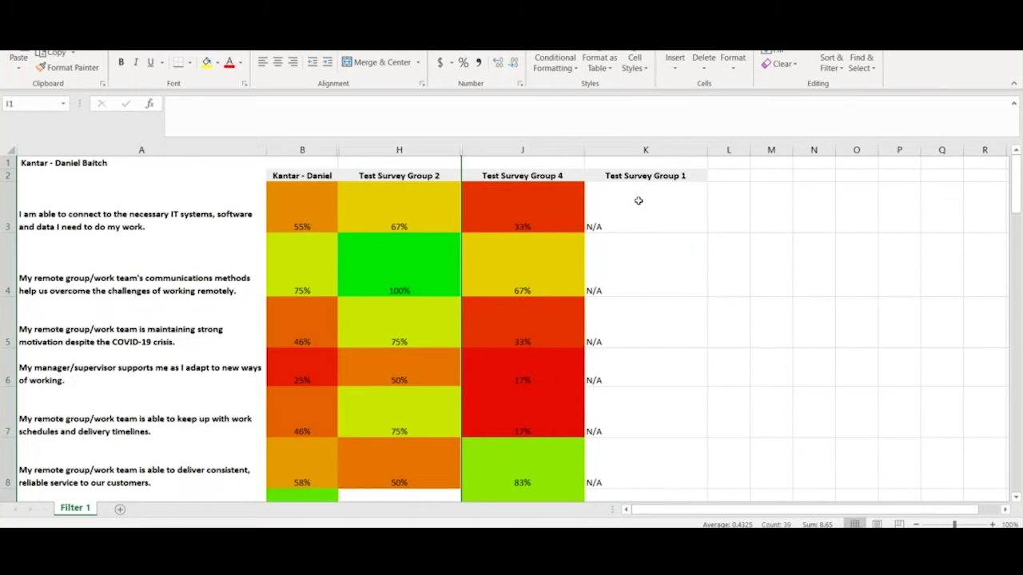
pyautogui.click(638, 147)
pyautogui.rightClick(639, 147)
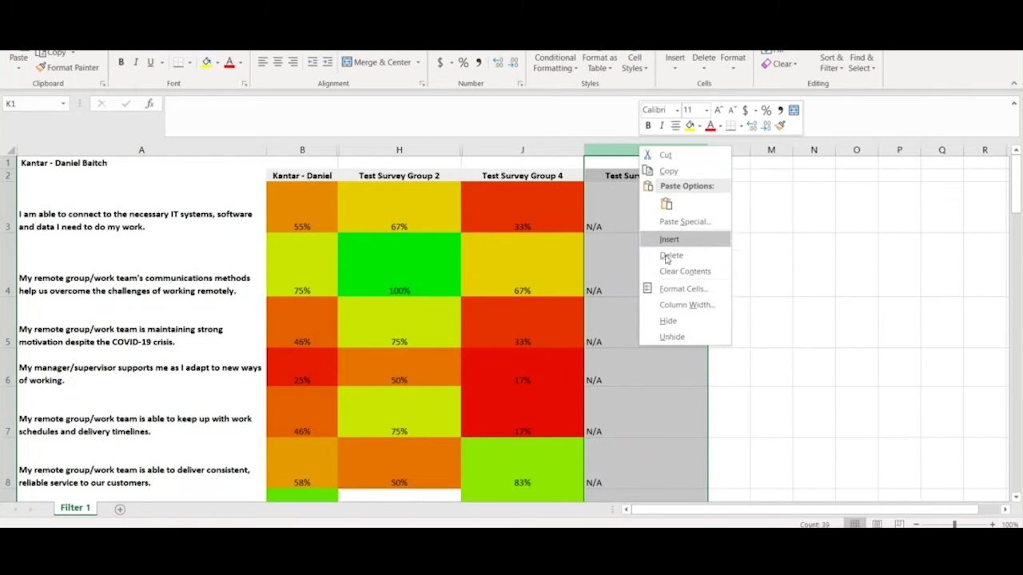
pyautogui.click(660, 321)
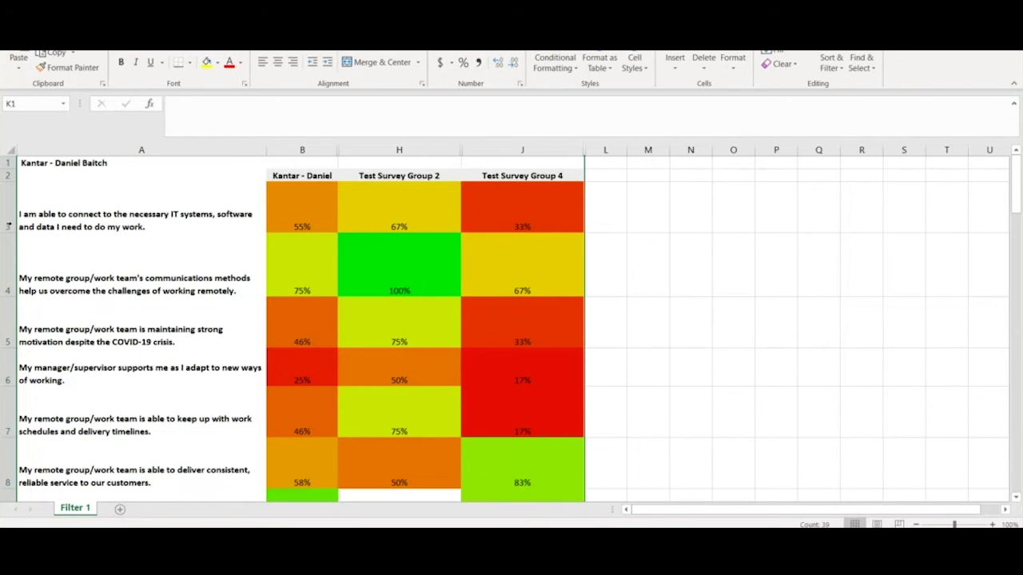
# Select all item rows from row 3 down and start a custom sort that treats the data as having no headers
pyautogui.moveTo(9, 218); pyautogui.dragTo(62, 379)
pyautogui.scroll(6, 298, 277)
pyautogui.scroll(1, 297, 278)
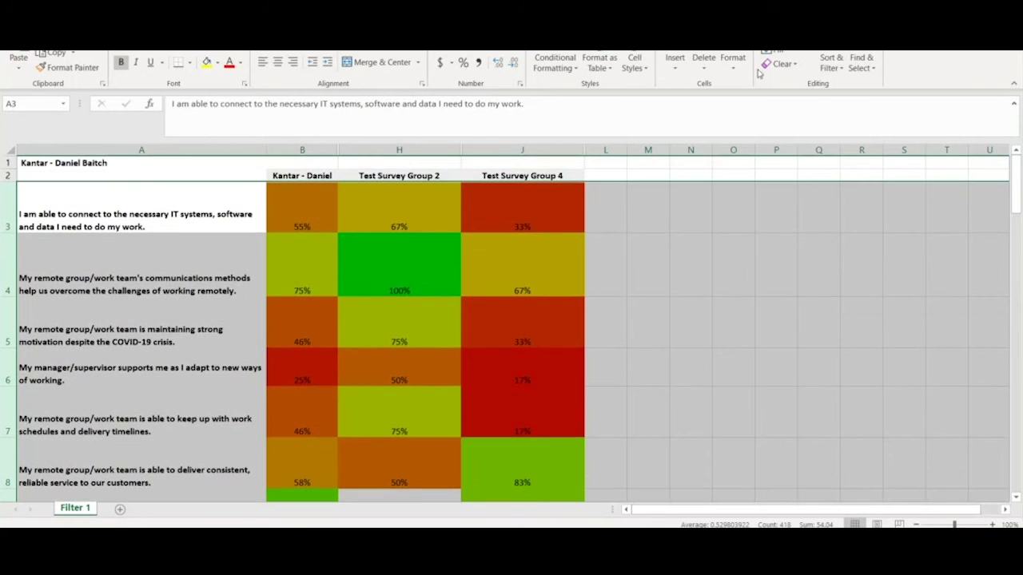
pyautogui.click(831, 62)
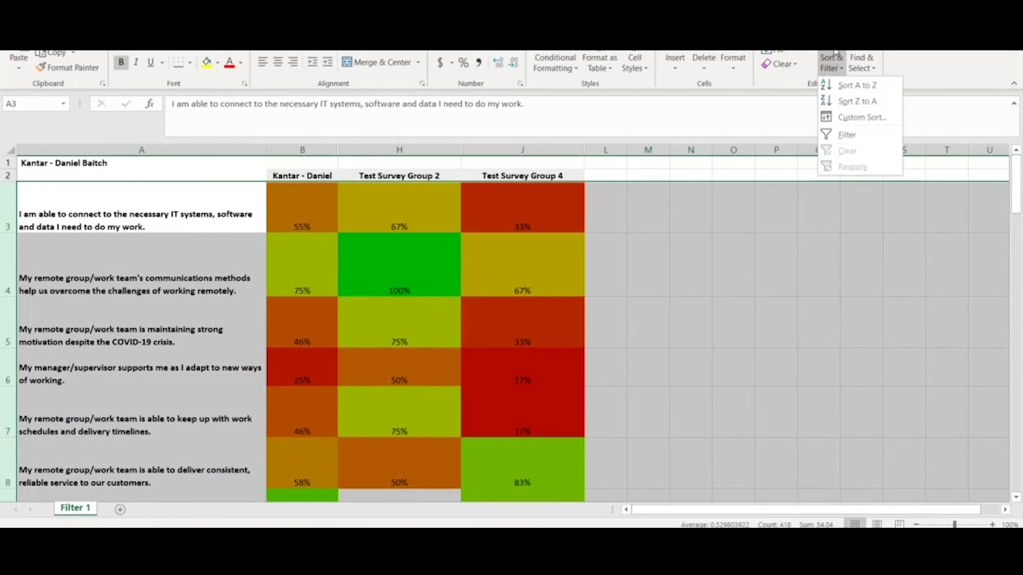
pyautogui.click(859, 117)
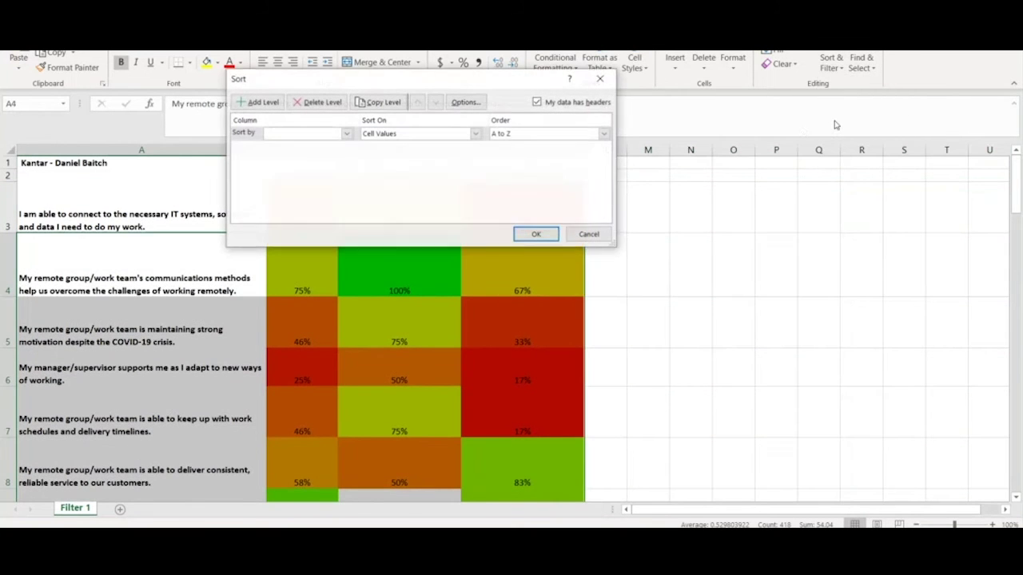
pyautogui.click(347, 133)
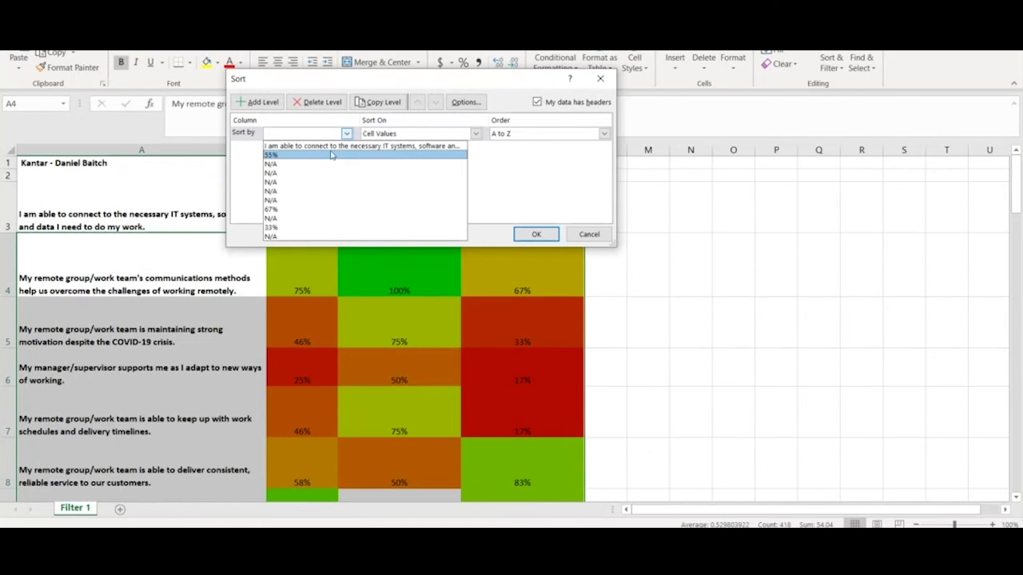
pyautogui.click(538, 102)
pyautogui.click(537, 102)
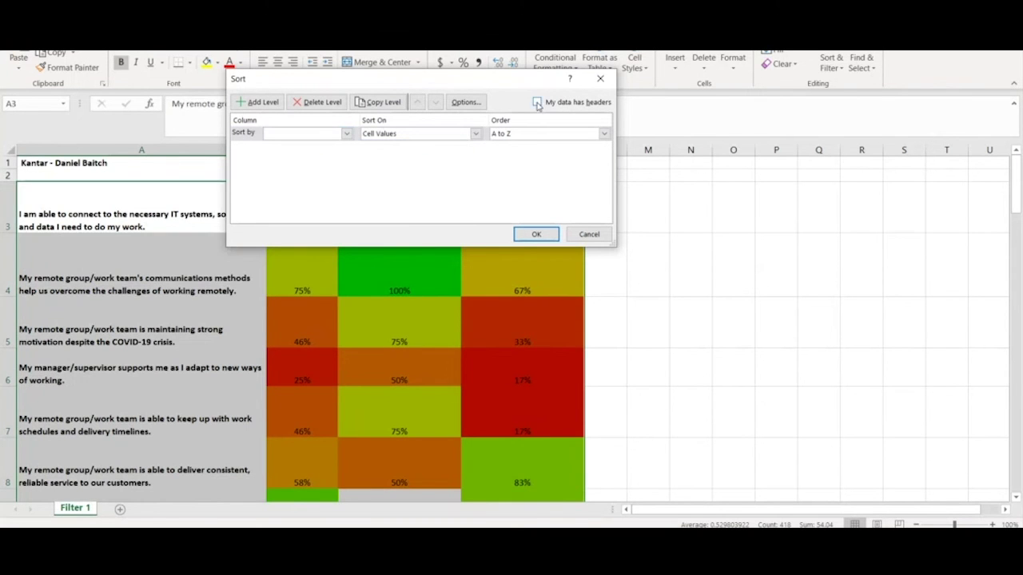
# Sort the item rows by Column B cell values from Largest to Smallest and review the resulting order
pyautogui.click(349, 133)
pyautogui.click(350, 152)
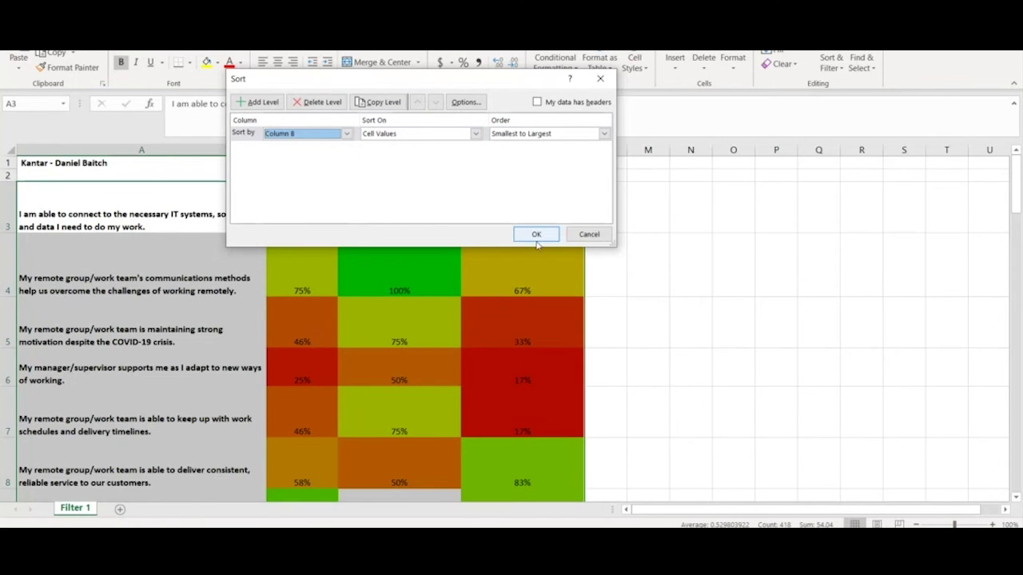
pyautogui.click(531, 134)
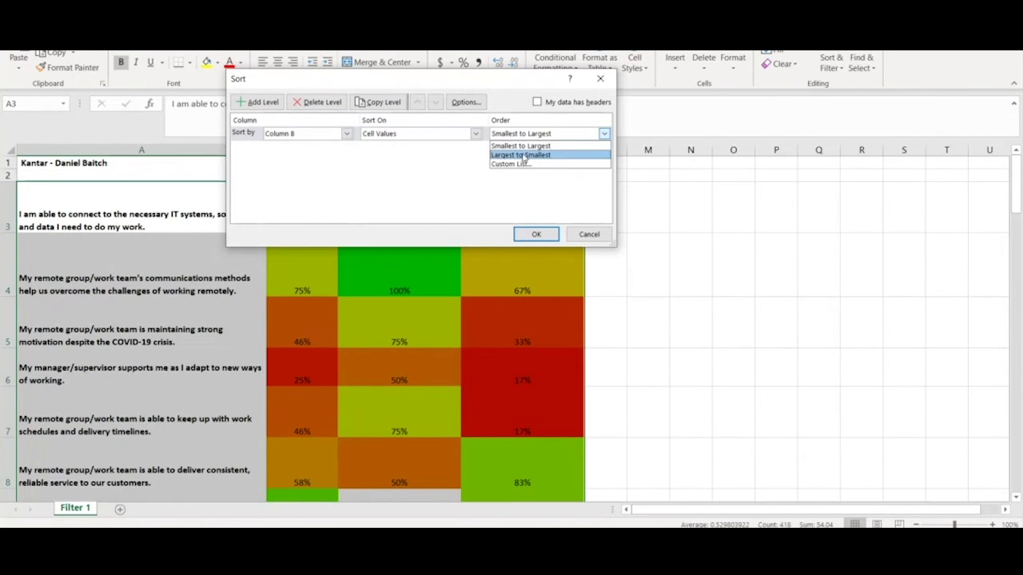
pyautogui.click(521, 155)
pyautogui.click(534, 233)
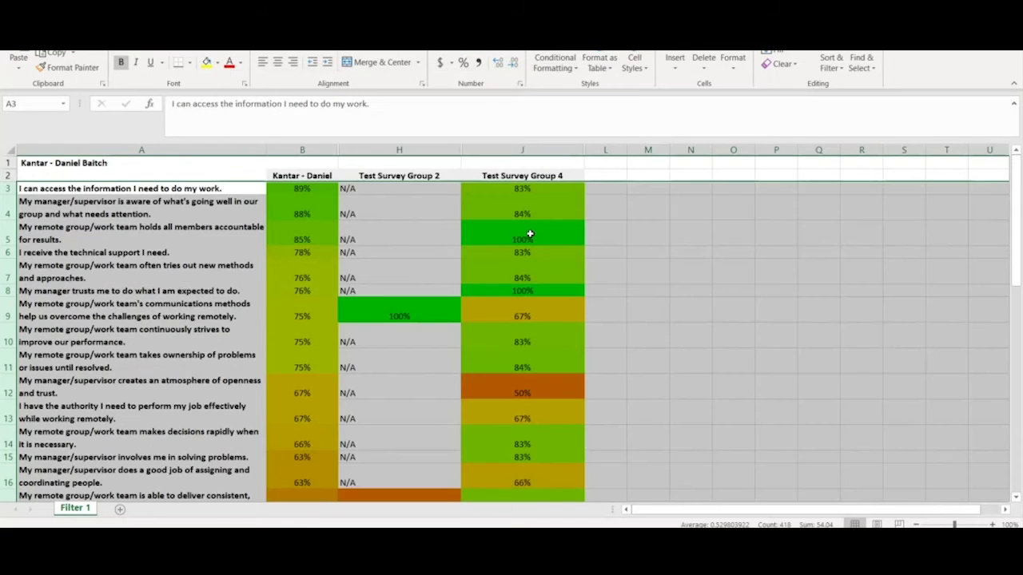
pyautogui.click(530, 234)
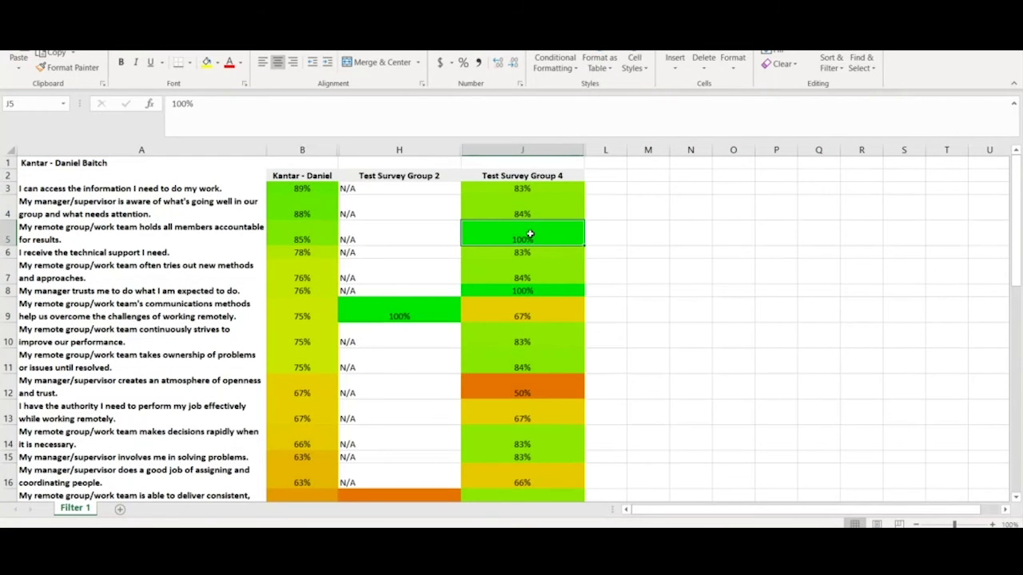
pyautogui.click(234, 192)
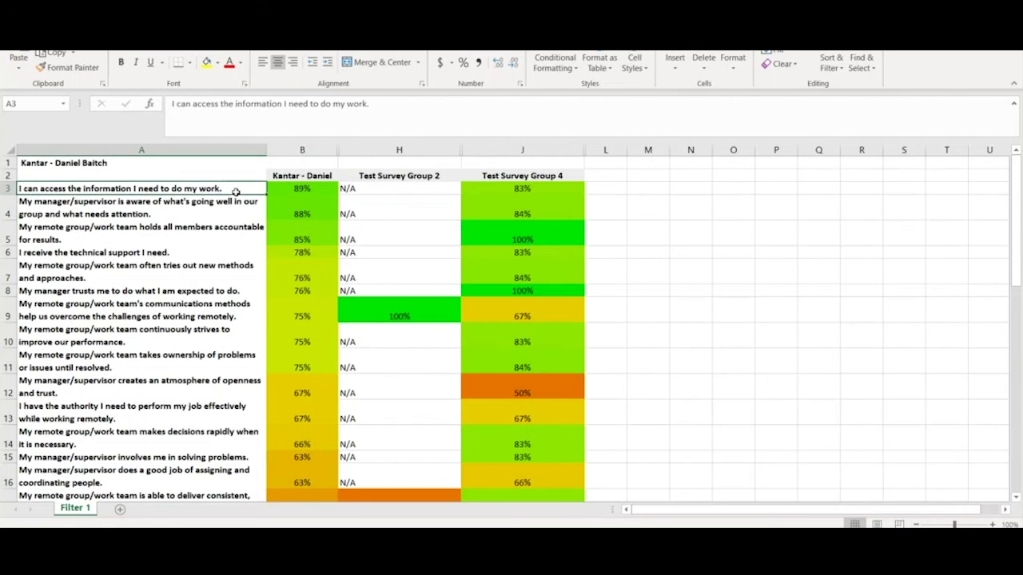
pyautogui.scroll(-2, 237, 195)
pyautogui.scroll(-7, 237, 194)
pyautogui.scroll(9, 235, 193)
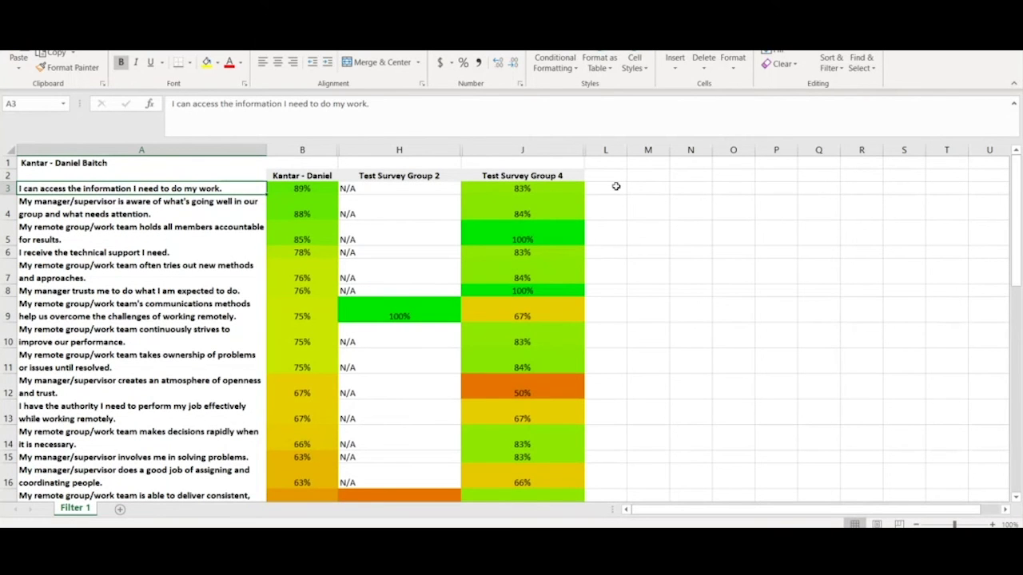
# Hide the Test Survey Group 2 column
pyautogui.click(436, 149)
pyautogui.rightClick(436, 149)
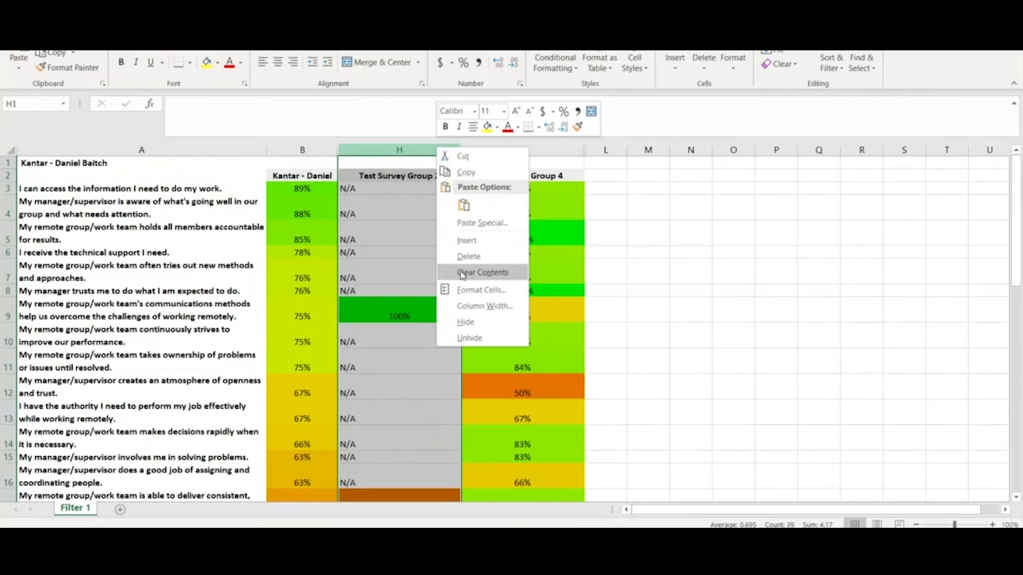
pyautogui.click(473, 326)
# Enter the formula =B3-J3 in cell L3 and fill it down through the last item in row 40
pyautogui.click(484, 188)
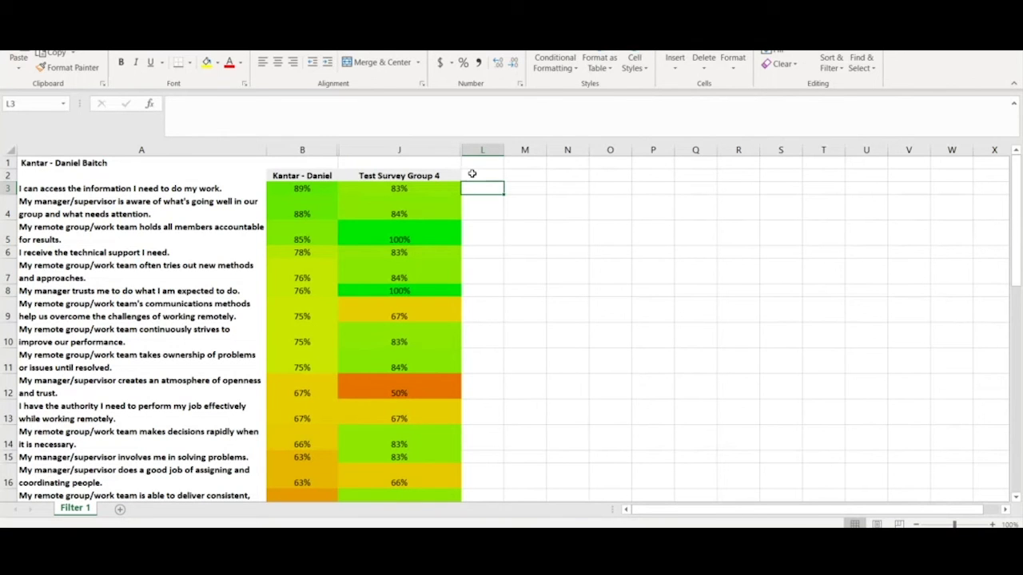
pyautogui.write('=')
pyautogui.click(316, 192)
pyautogui.write('-')
pyautogui.click(399, 192)
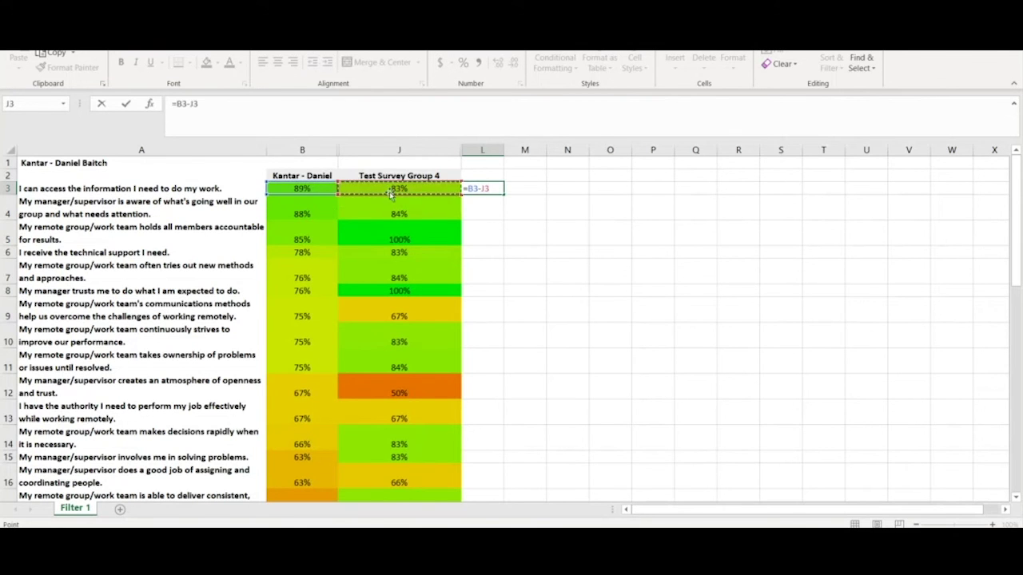
pyautogui.click(126, 104)
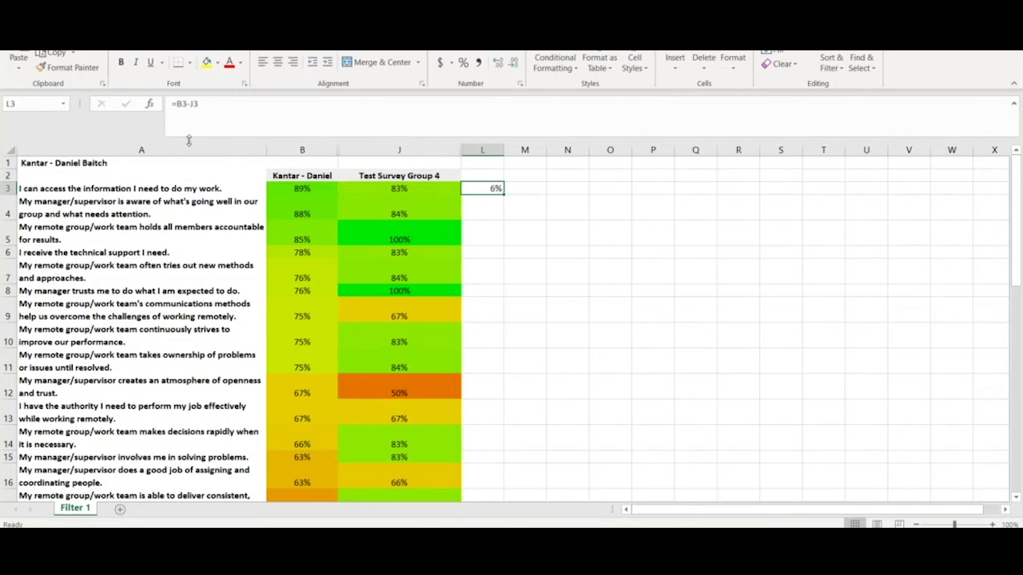
pyautogui.moveTo(502, 194); pyautogui.dragTo(498, 471)
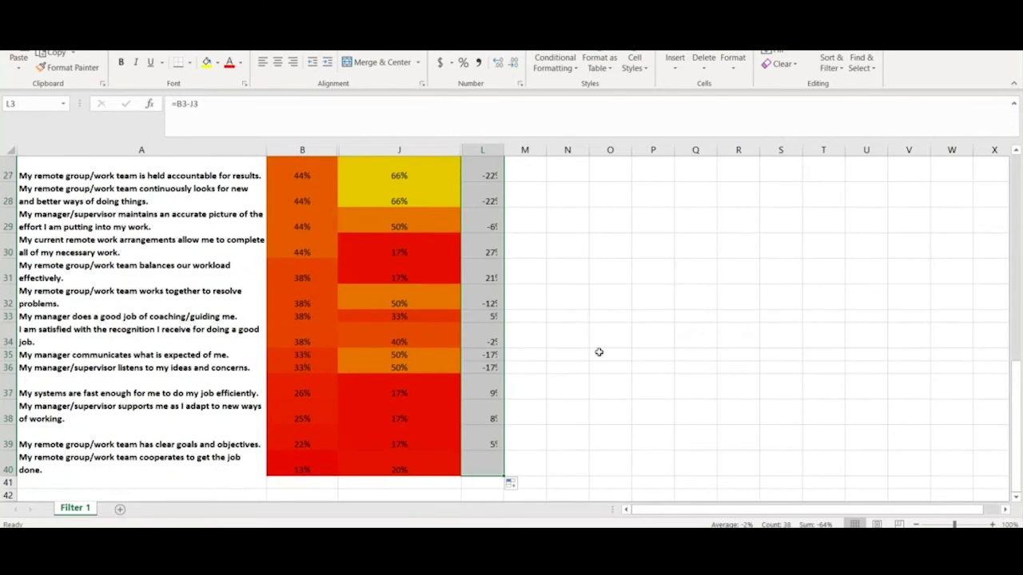
pyautogui.scroll(9, 599, 352)
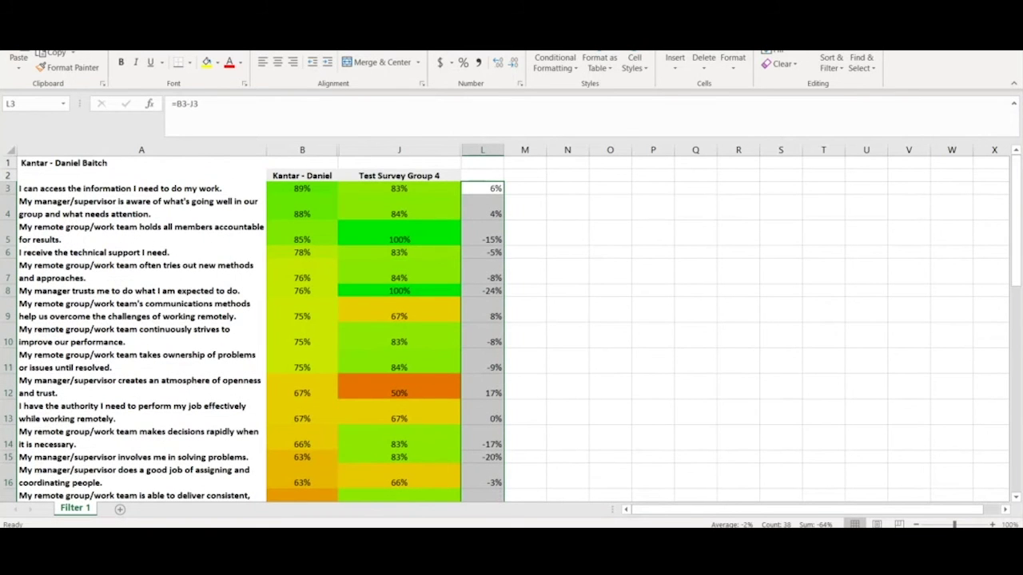
# Switch back to the REX heatmap in the browser and go to the Home page
pyautogui.moveTo(376, 531)
pyautogui.click(375, 484)
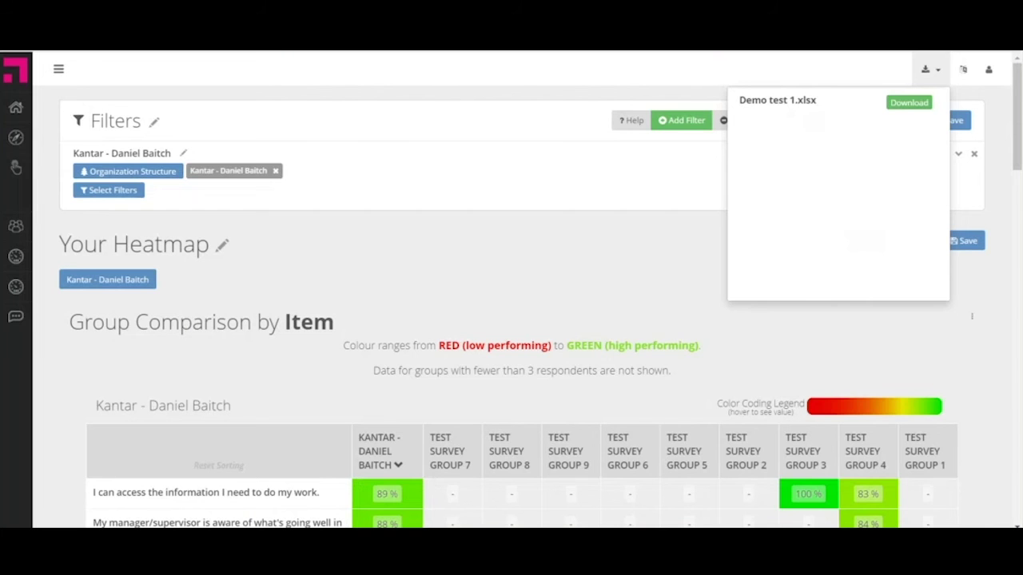
pyautogui.click(507, 239)
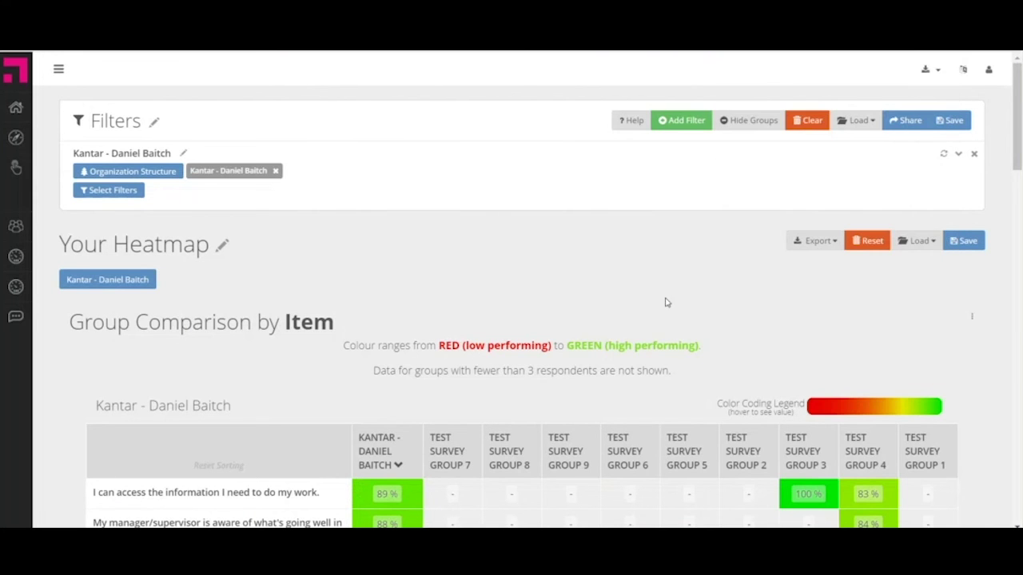
pyautogui.scroll(-3, 666, 302)
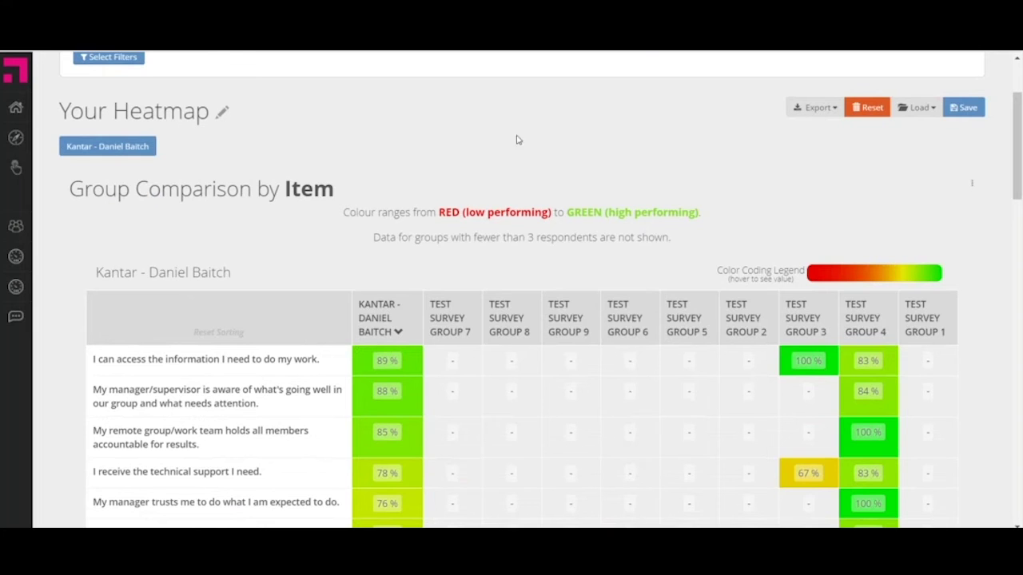
pyautogui.click(50, 120)
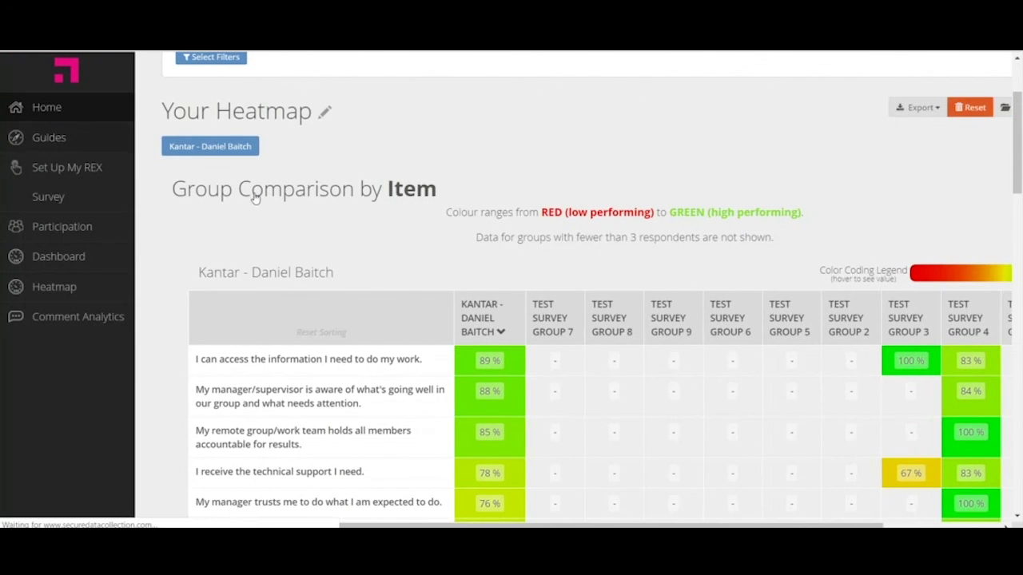
# Open Comment Analytics and check the group tree selection, leaving the top-level Kantar group selected
pyautogui.scroll(-3, 399, 419)
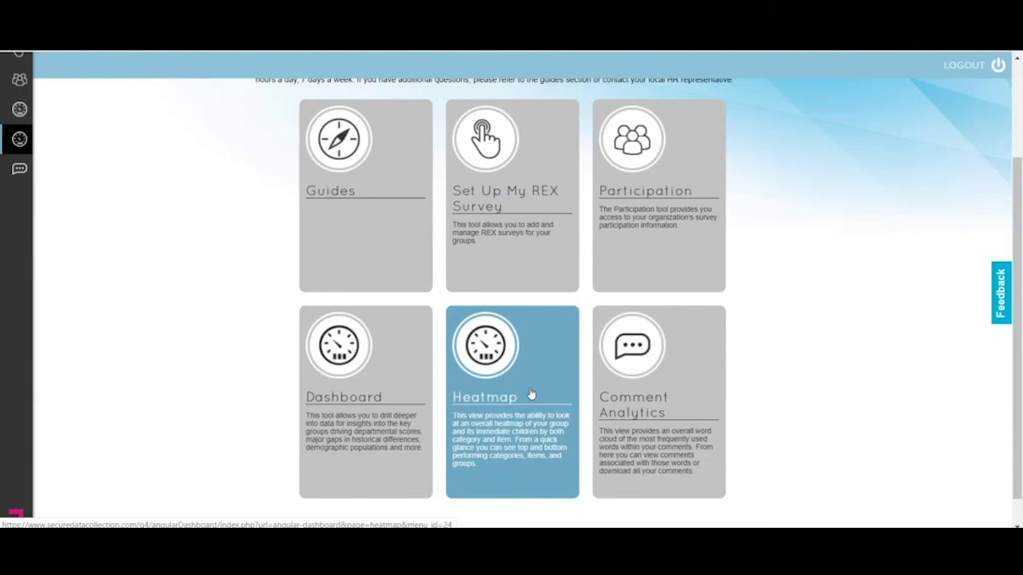
pyautogui.click(684, 354)
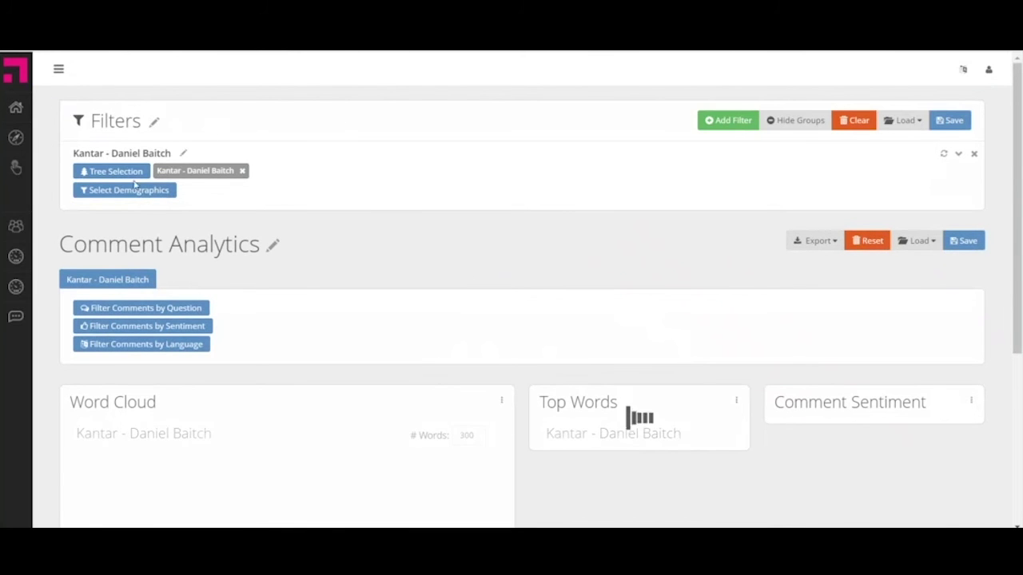
pyautogui.click(118, 172)
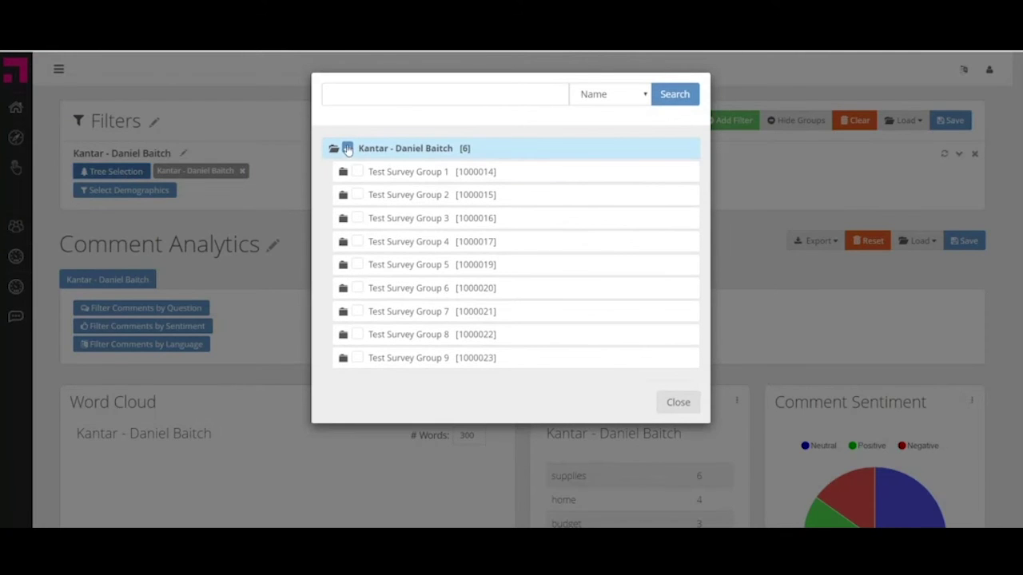
pyautogui.click(347, 149)
pyautogui.click(347, 149)
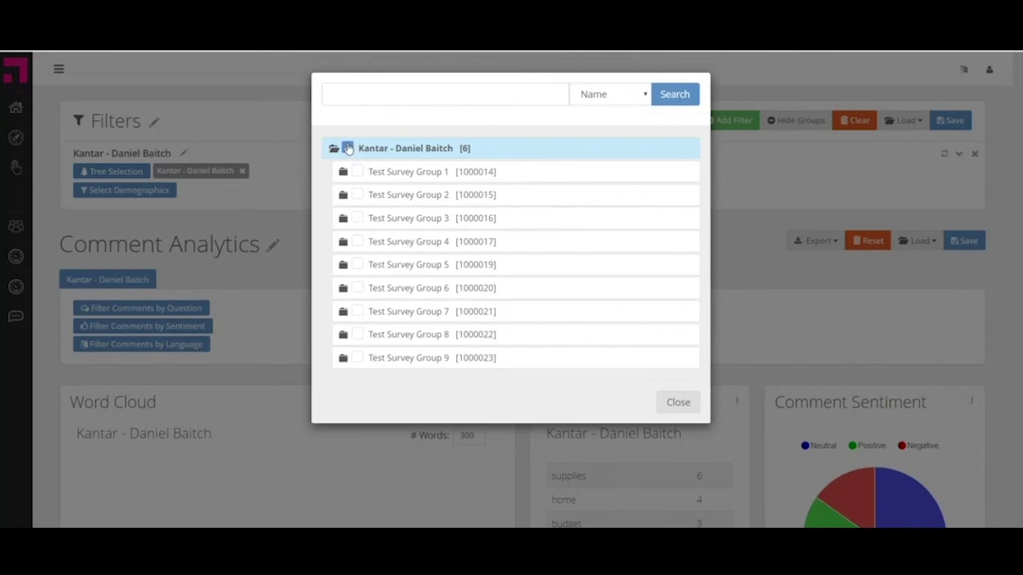
pyautogui.click(270, 223)
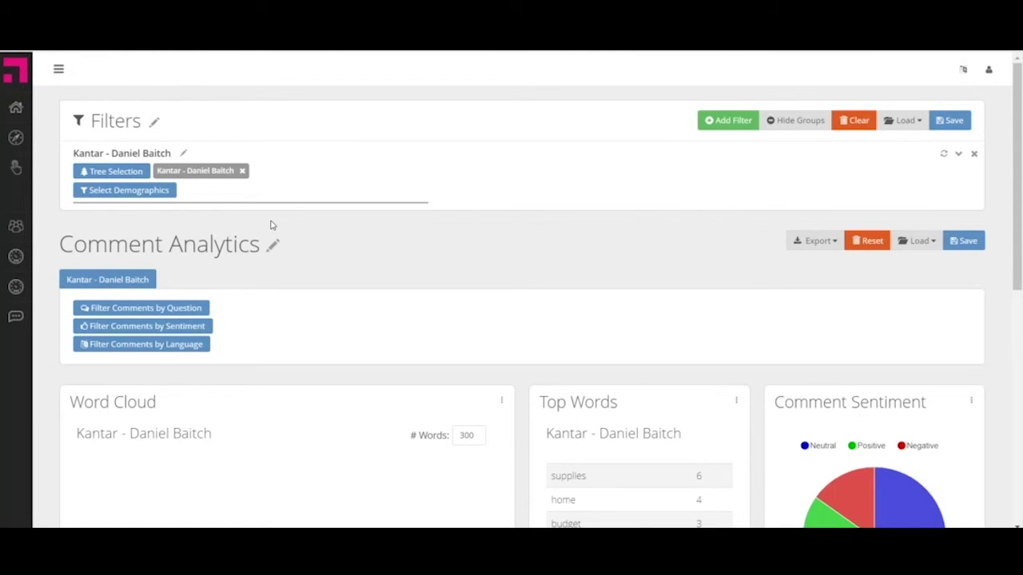
# Filter the comments by the question "How can we better support your remote work experience?"
pyautogui.click(200, 307)
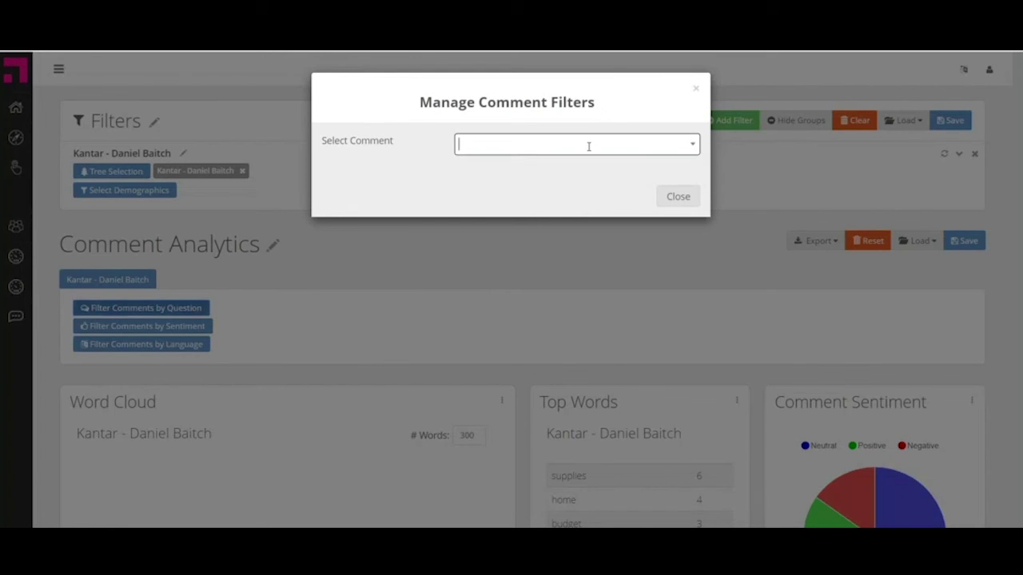
pyautogui.click(588, 147)
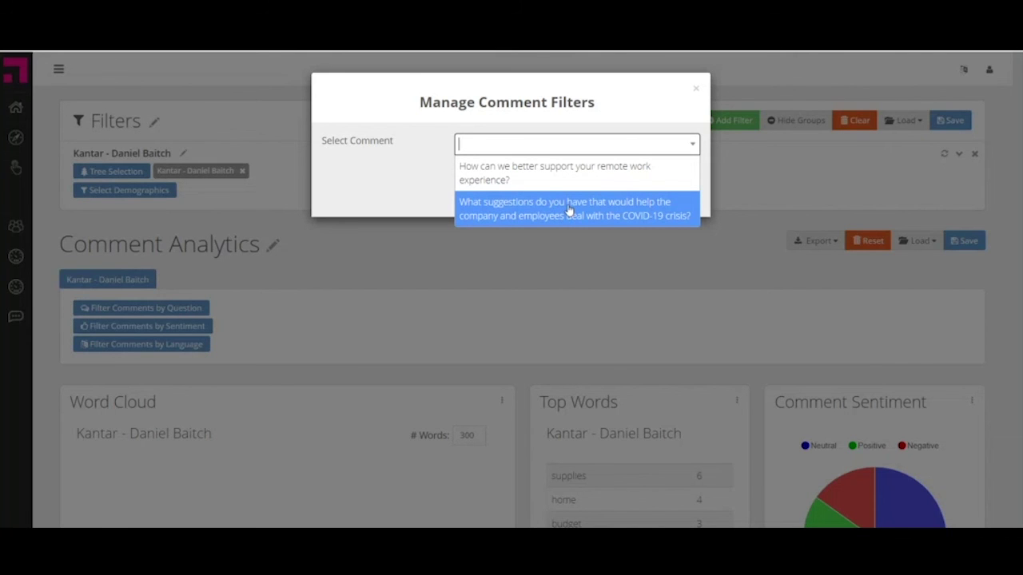
pyautogui.click(561, 180)
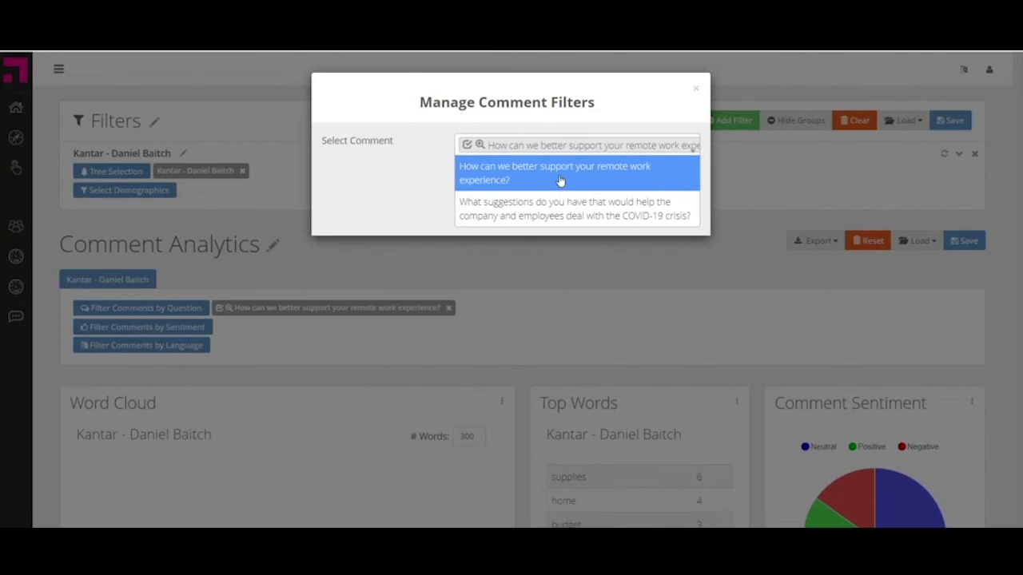
pyautogui.click(555, 269)
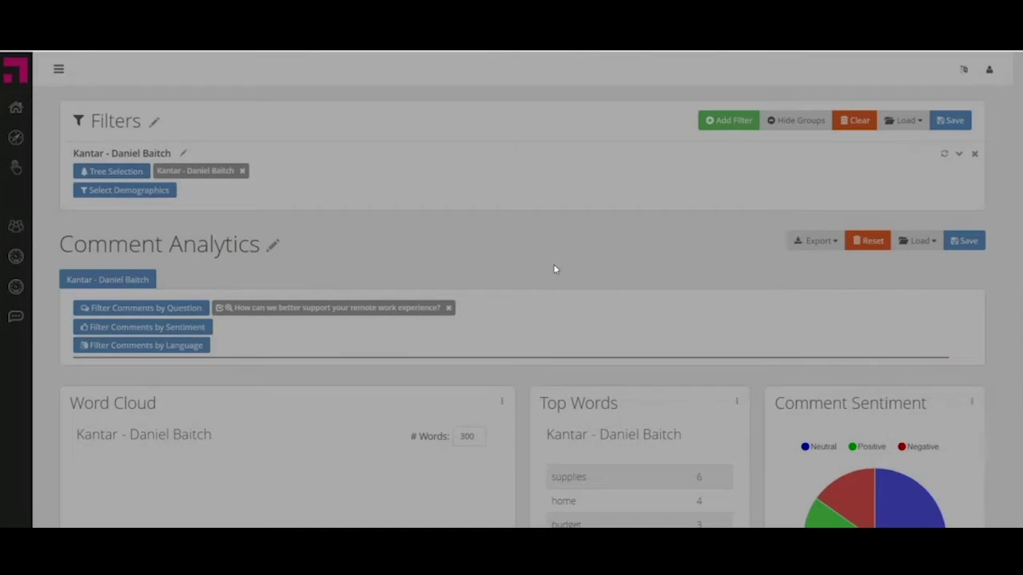
# Show the associated comments for the words "budget" and "supplies" from the Word Cloud
pyautogui.scroll(-4, 556, 272)
pyautogui.scroll(-3, 558, 273)
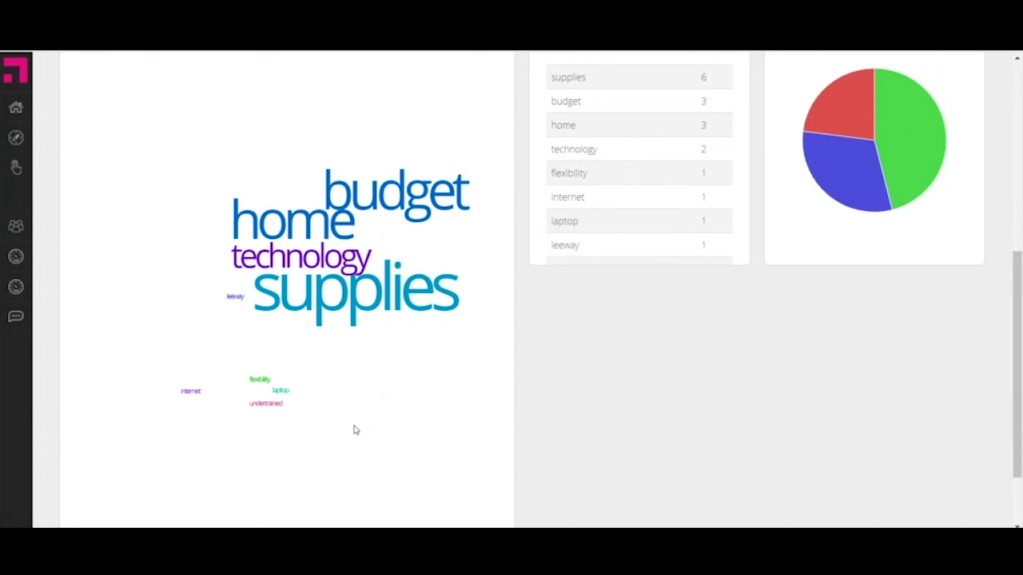
pyautogui.scroll(1, 354, 418)
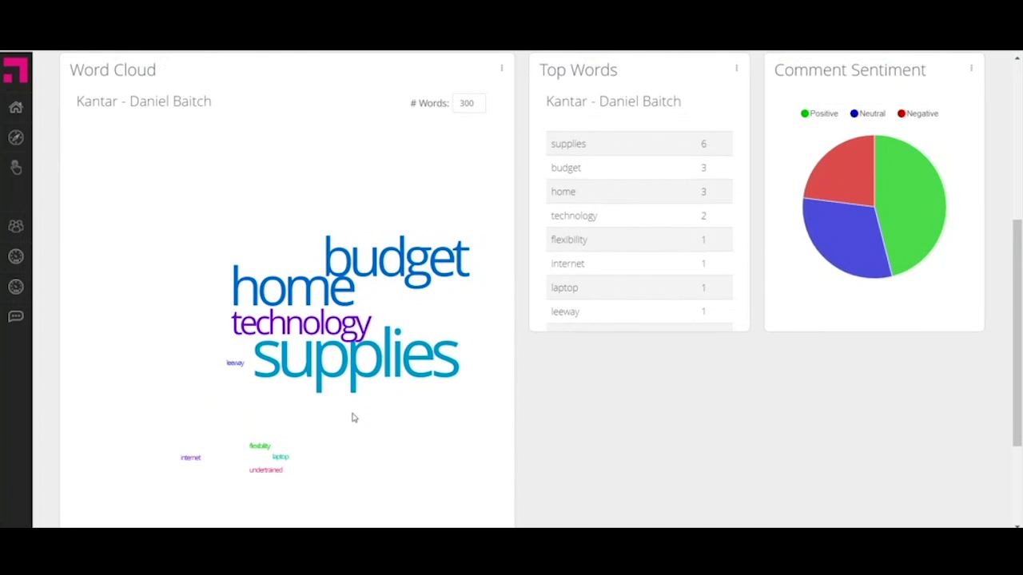
pyautogui.click(394, 269)
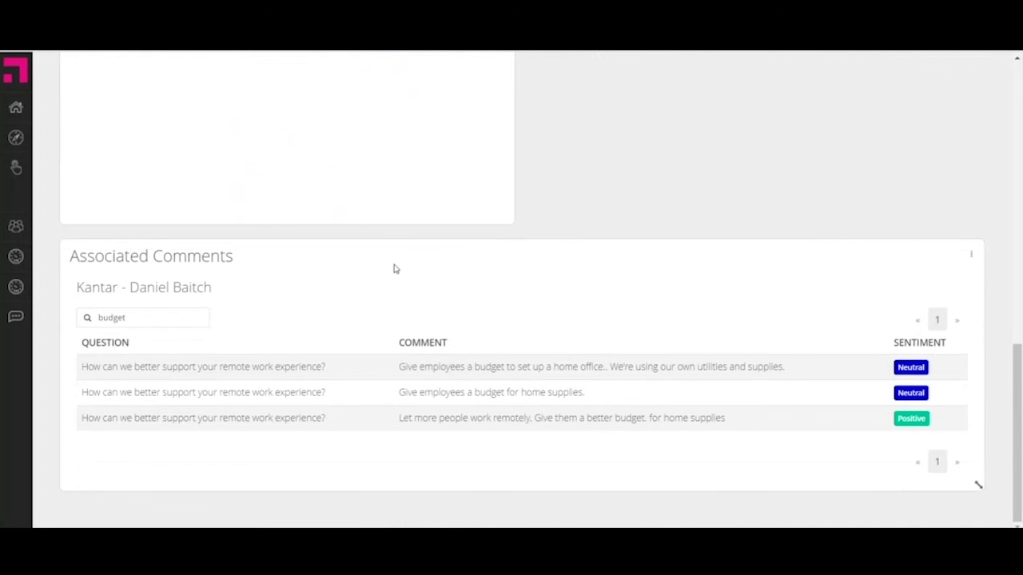
pyautogui.scroll(3, 393, 269)
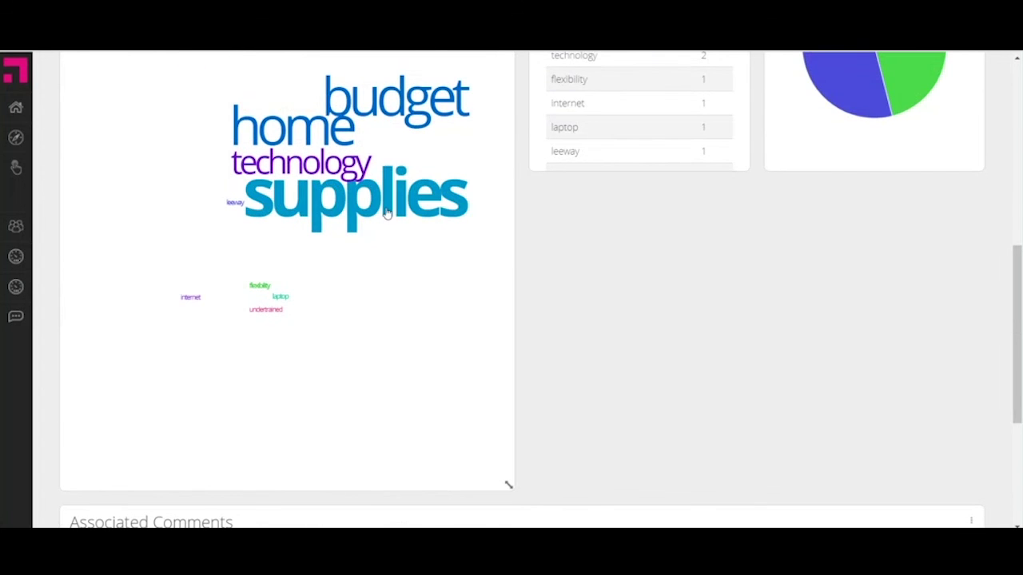
pyautogui.click(385, 212)
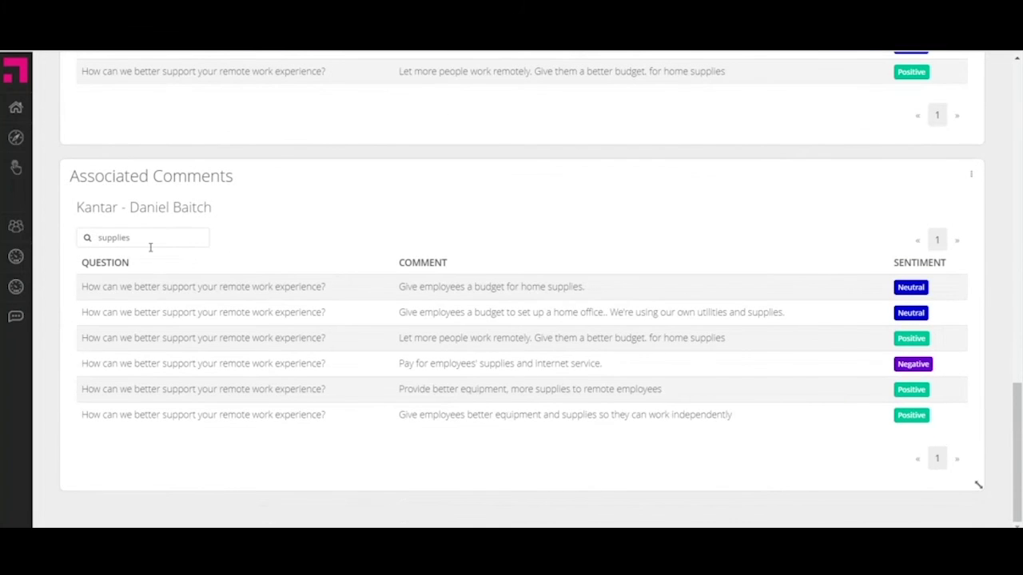
# Remove the remote work experience question filter and check the question filter settings without selecting another question
pyautogui.scroll(10, 557, 300)
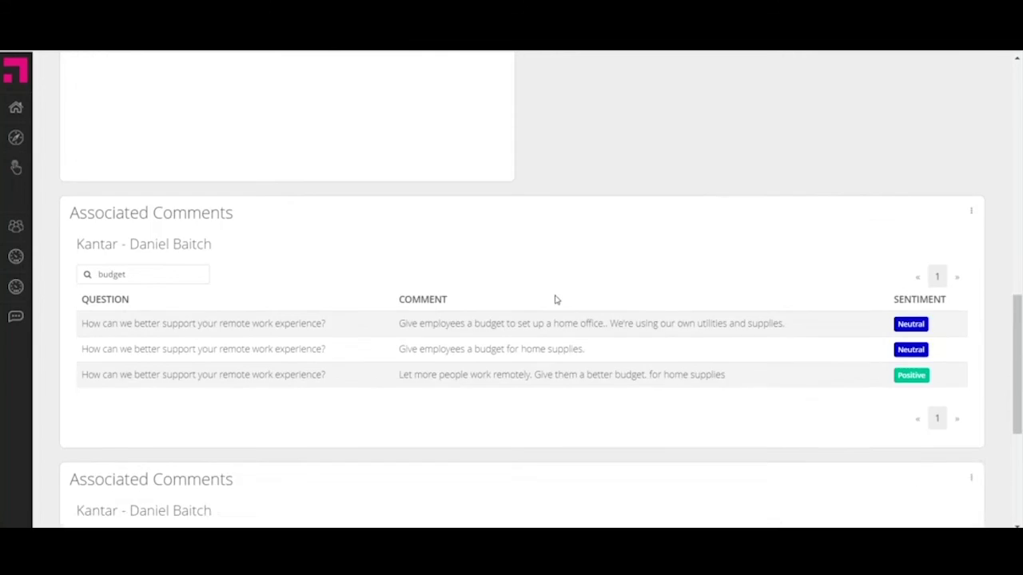
pyautogui.scroll(3, 556, 300)
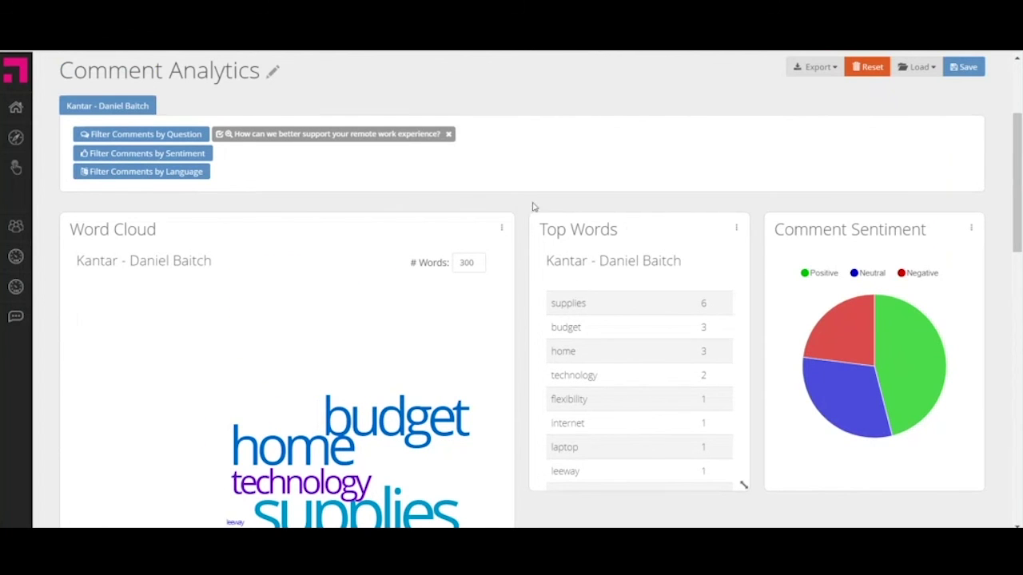
pyautogui.click(449, 134)
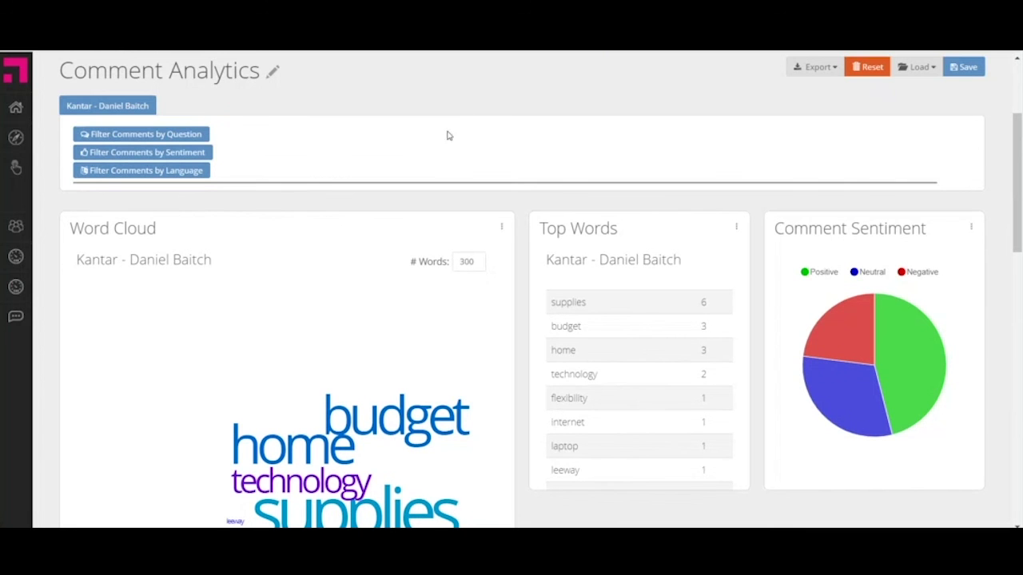
pyautogui.click(168, 135)
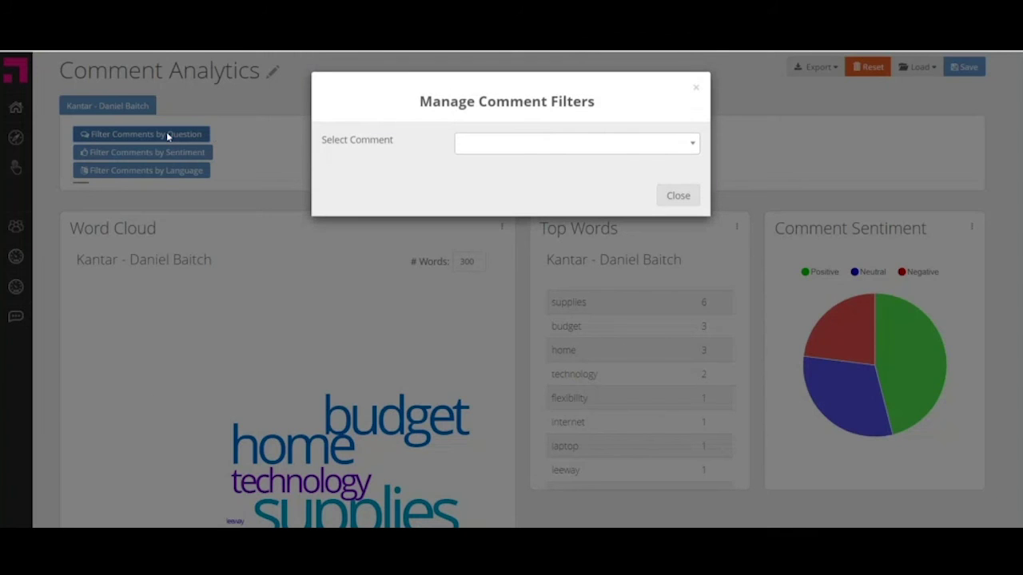
pyautogui.click(678, 191)
# Review the unfiltered Word Cloud, Top Words, Associated Comments and Comment Sentiment chart
pyautogui.scroll(-5, 408, 264)
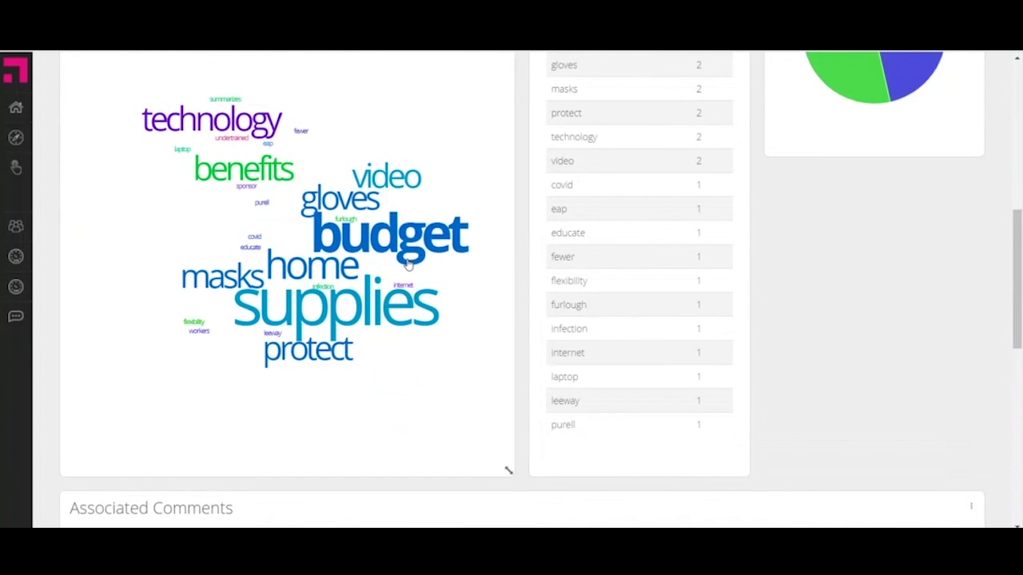
pyautogui.scroll(-1, 407, 265)
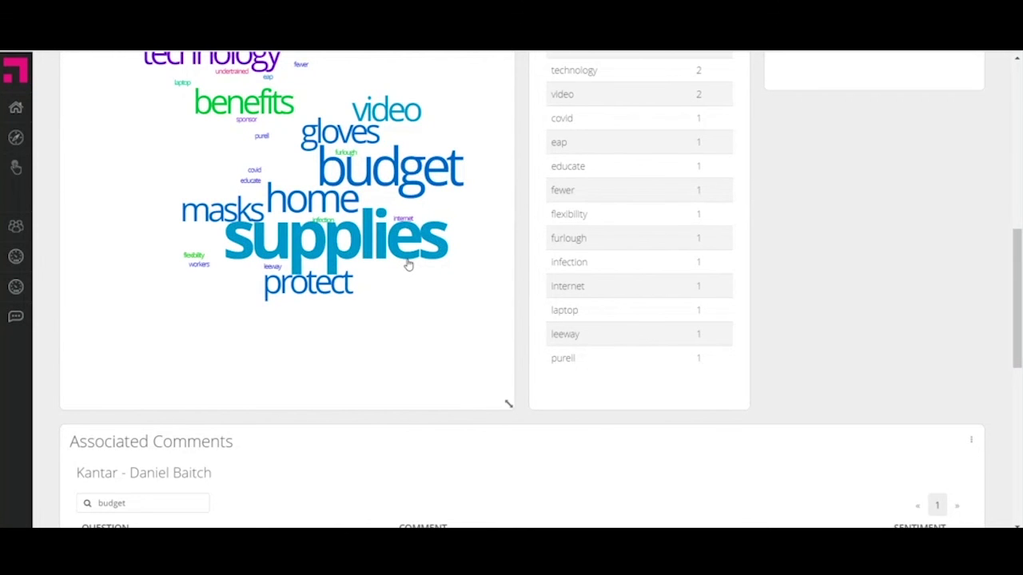
pyautogui.scroll(-8, 407, 265)
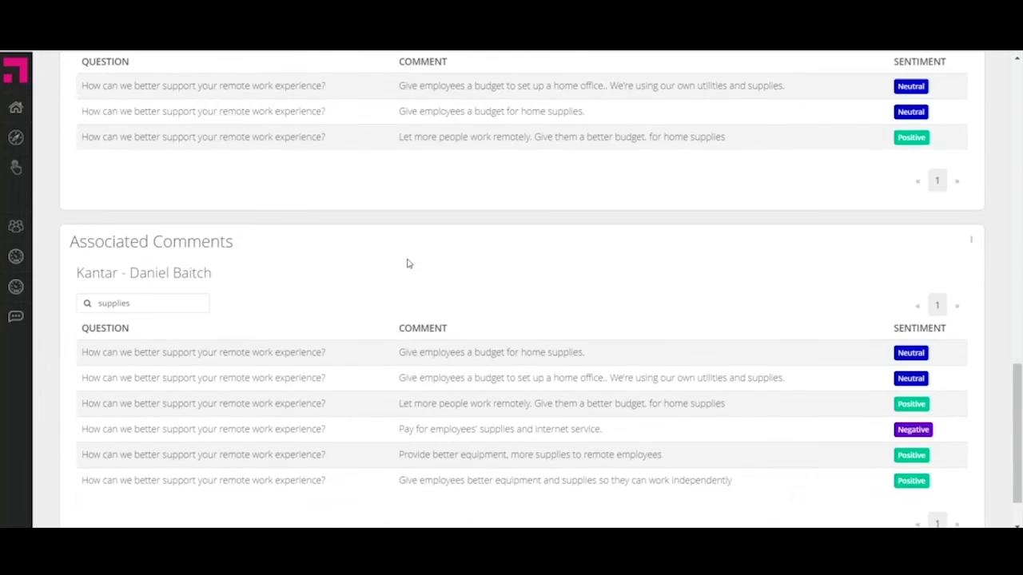
pyautogui.scroll(10, 407, 264)
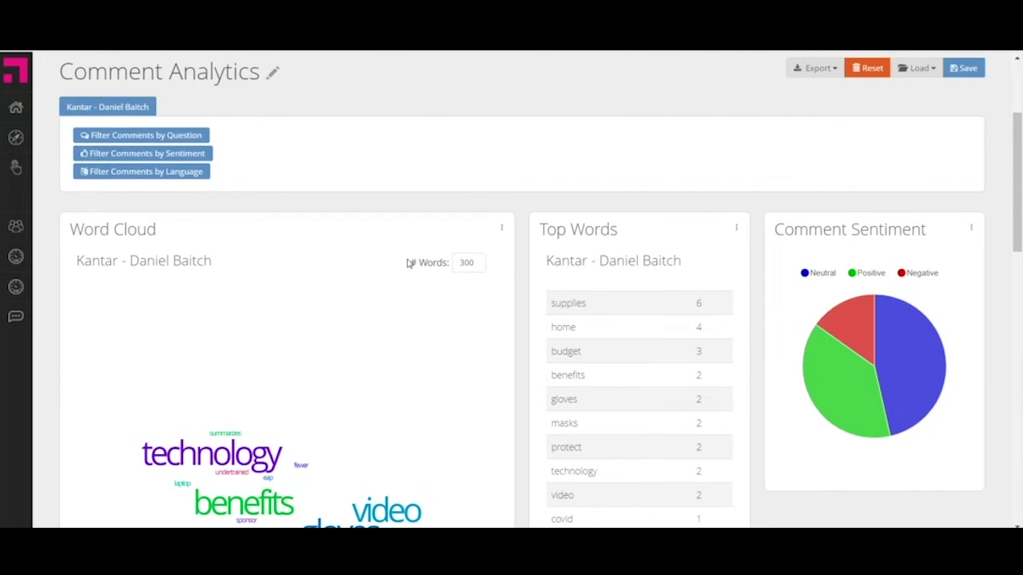
pyautogui.moveTo(847, 351)
# Export the comments as an xlsx file named "Demo test 1" and dismiss the export notification
pyautogui.scroll(1, 414, 203)
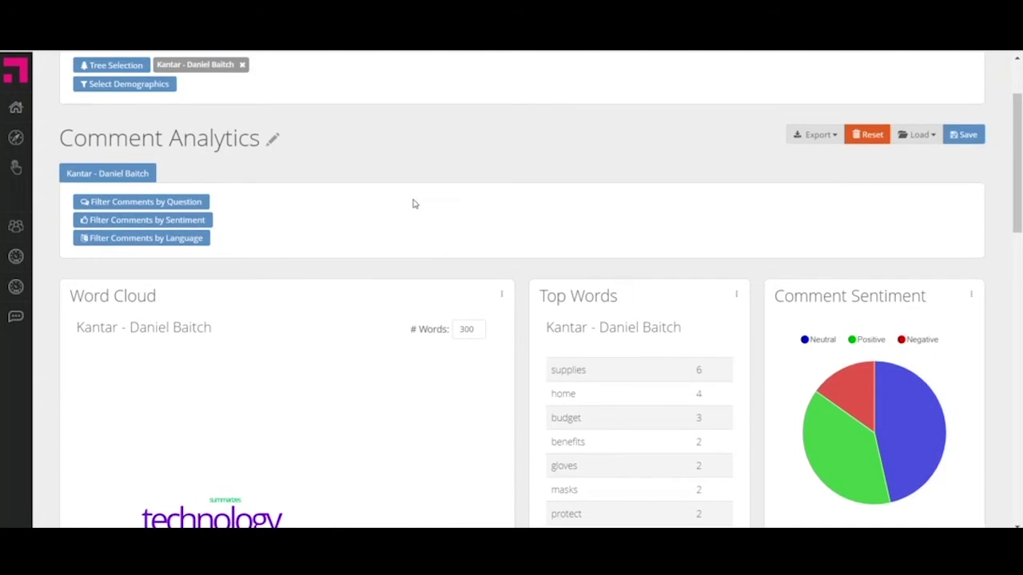
pyautogui.click(833, 137)
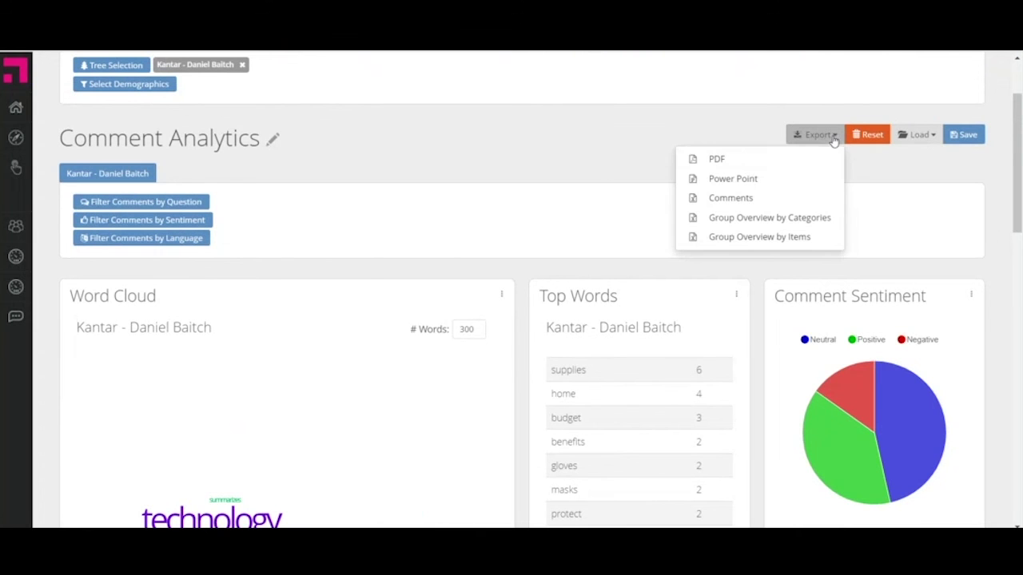
pyautogui.click(730, 198)
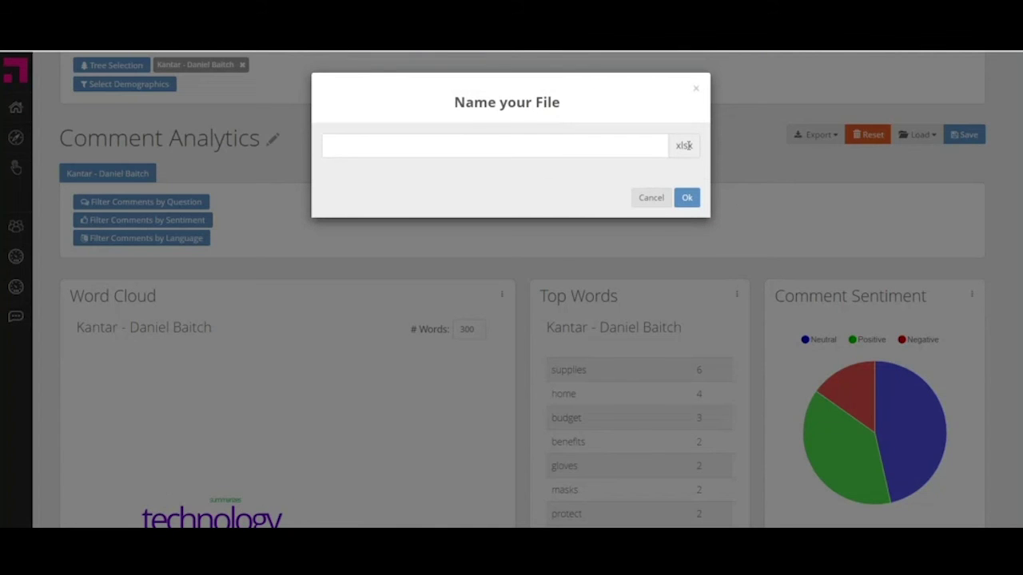
pyautogui.click(641, 145)
pyautogui.click(384, 202)
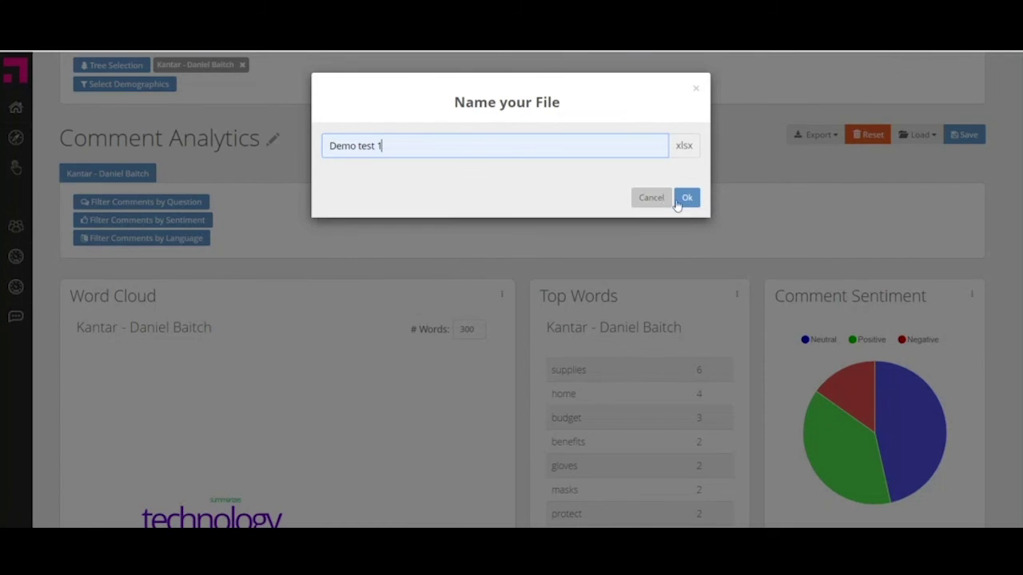
pyautogui.click(688, 199)
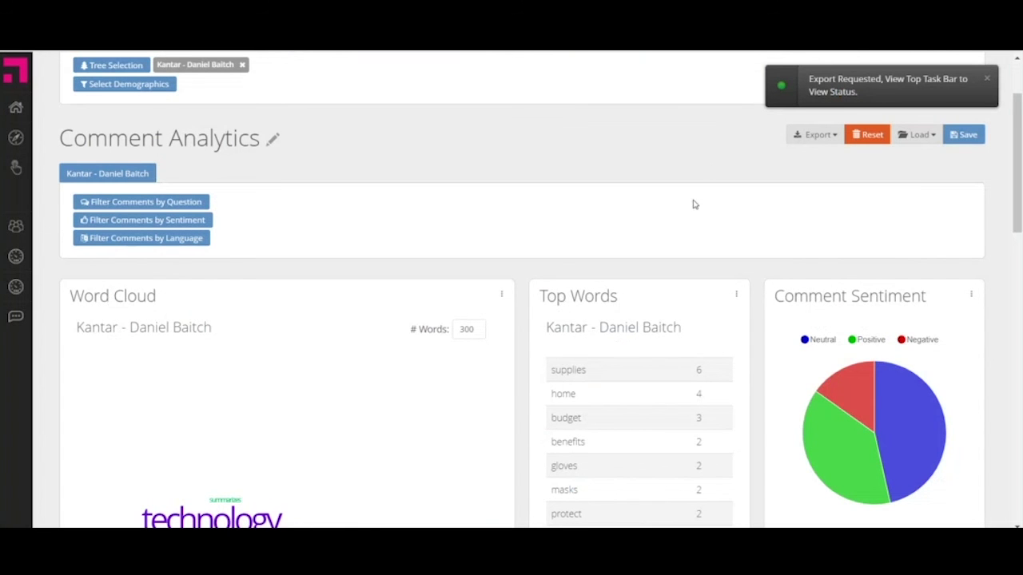
pyautogui.click(824, 80)
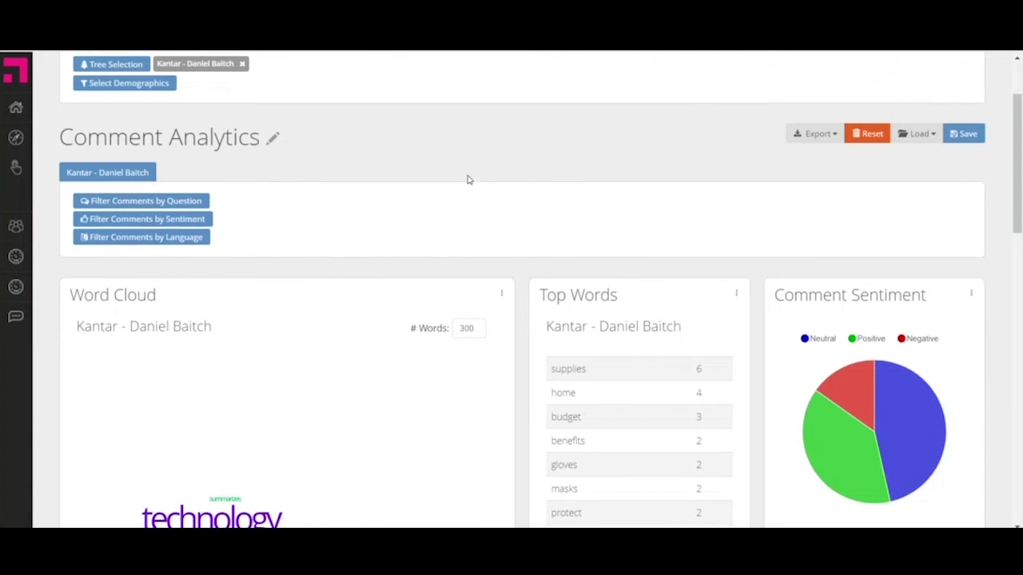
# Open the exported comments workbook in Excel and review the comments listed under both survey questions
pyautogui.scroll(-2, 468, 179)
pyautogui.scroll(2, 469, 177)
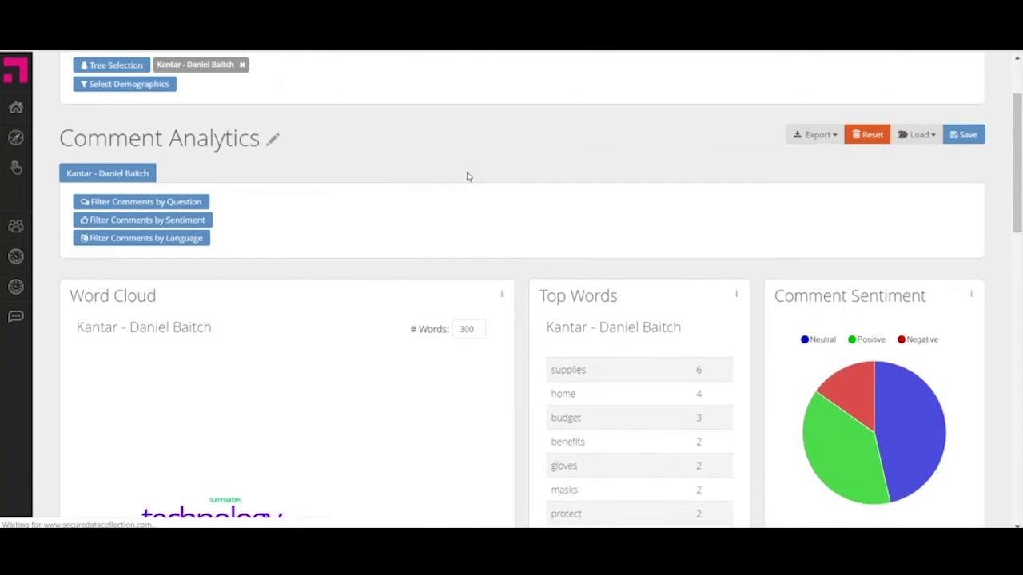
pyautogui.click(76, 518)
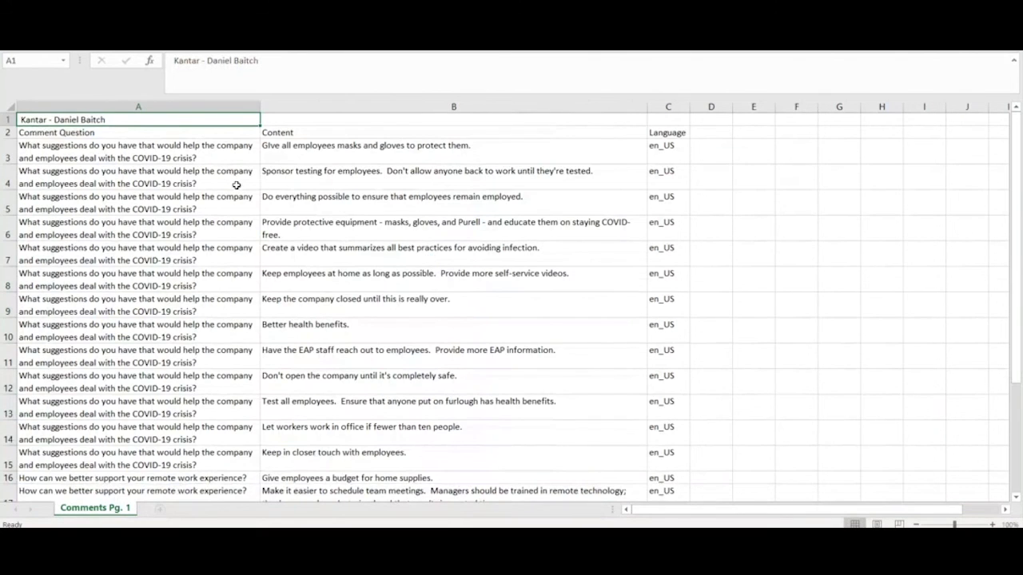
pyautogui.scroll(-4, 233, 183)
pyautogui.scroll(4, 237, 186)
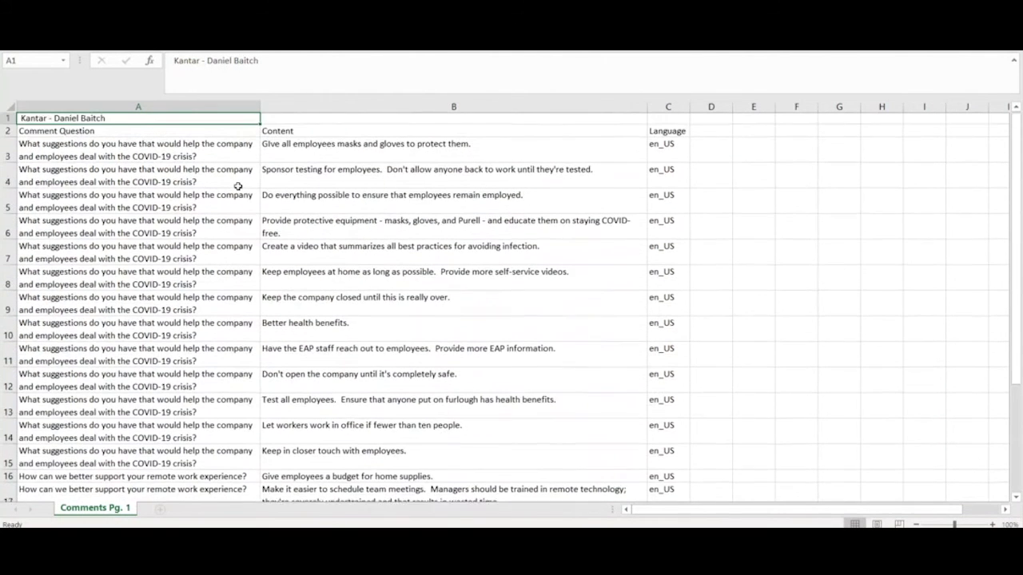
pyautogui.scroll(-4, 237, 185)
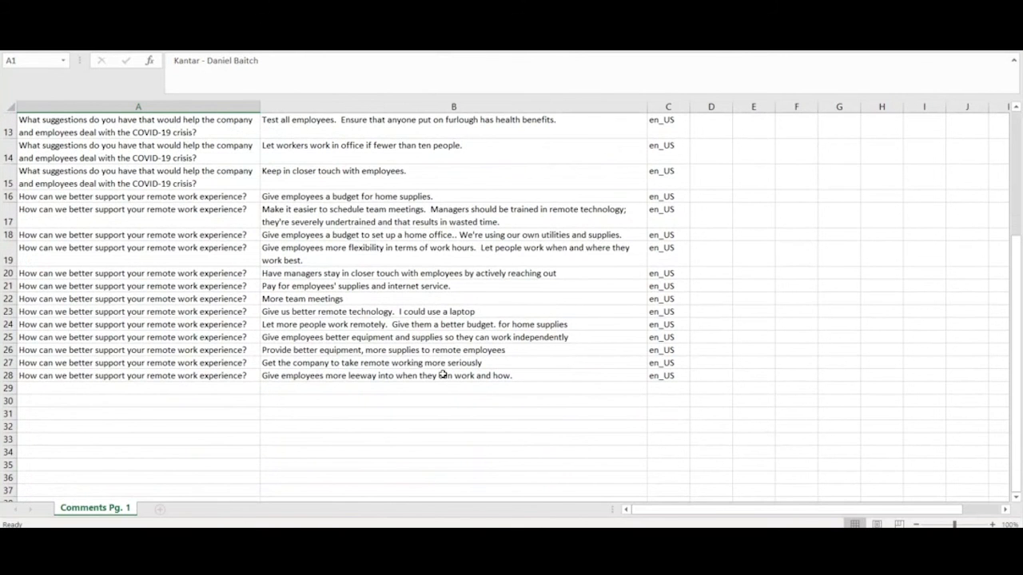
pyautogui.scroll(3, 444, 374)
pyautogui.scroll(1, 443, 374)
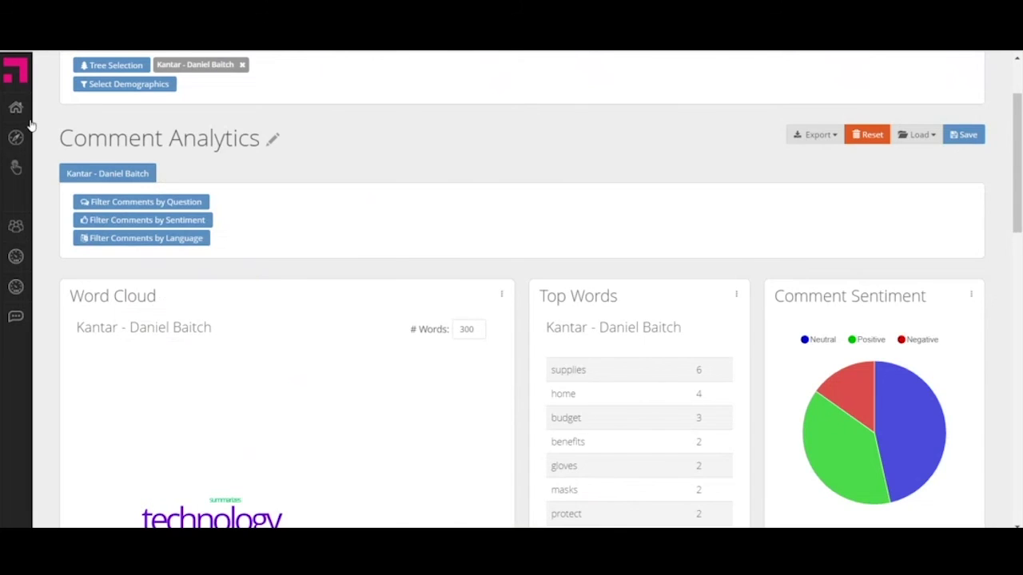
# Return from Comment Analytics in the browser to the REX Home page and open Guides
pyautogui.click(14, 109)
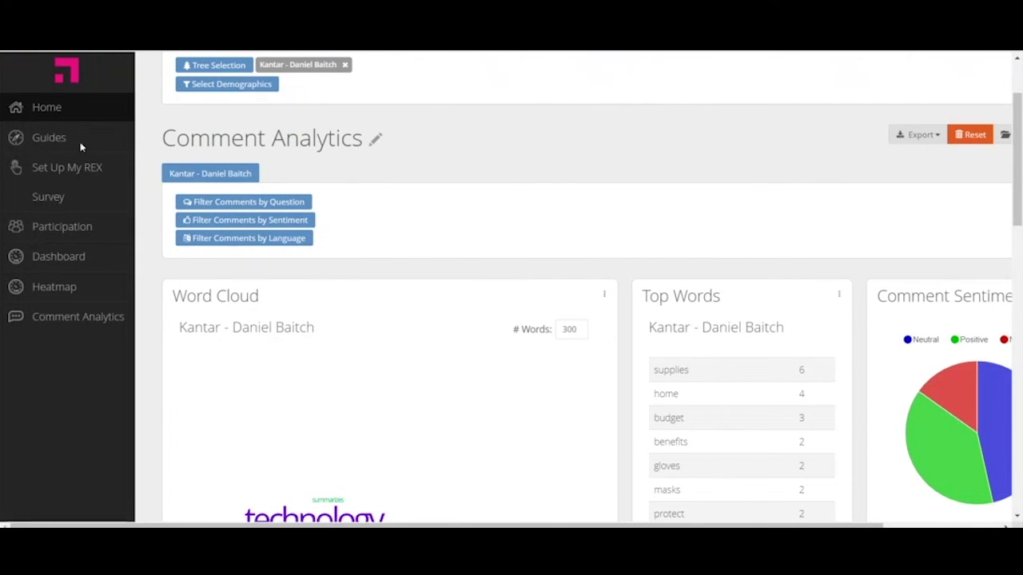
pyautogui.scroll(-3, 361, 280)
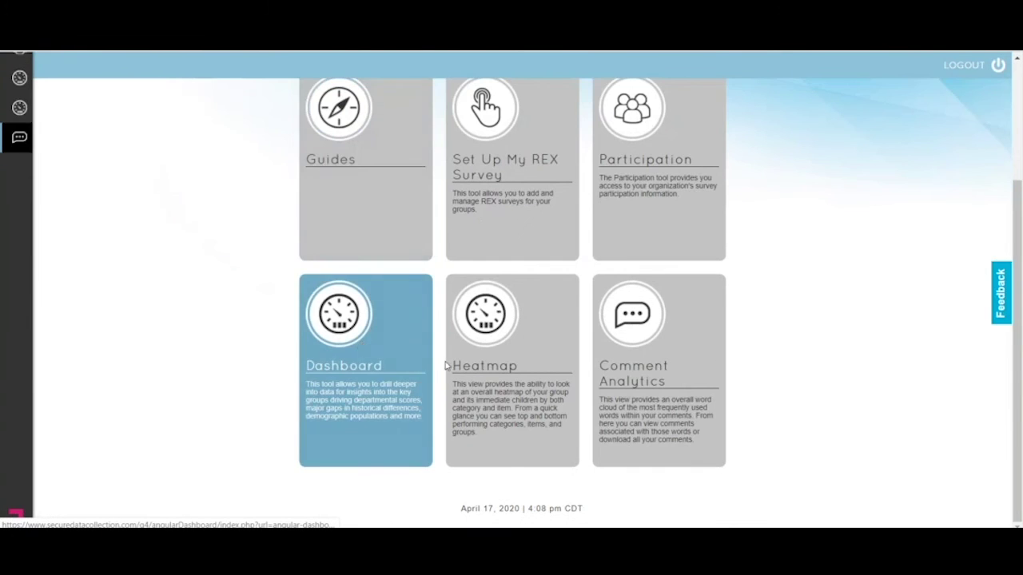
pyautogui.scroll(3, 651, 350)
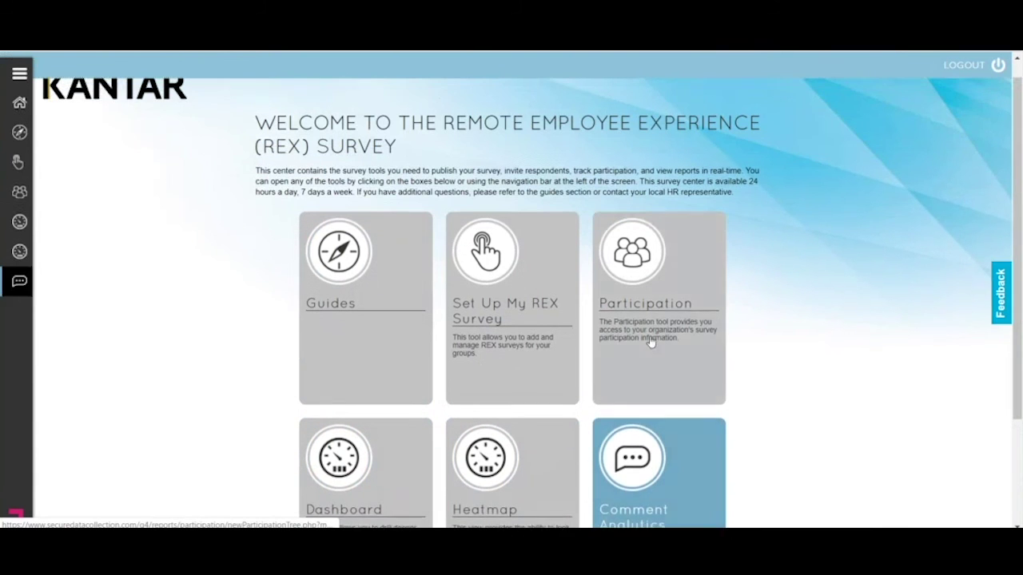
pyautogui.click(335, 333)
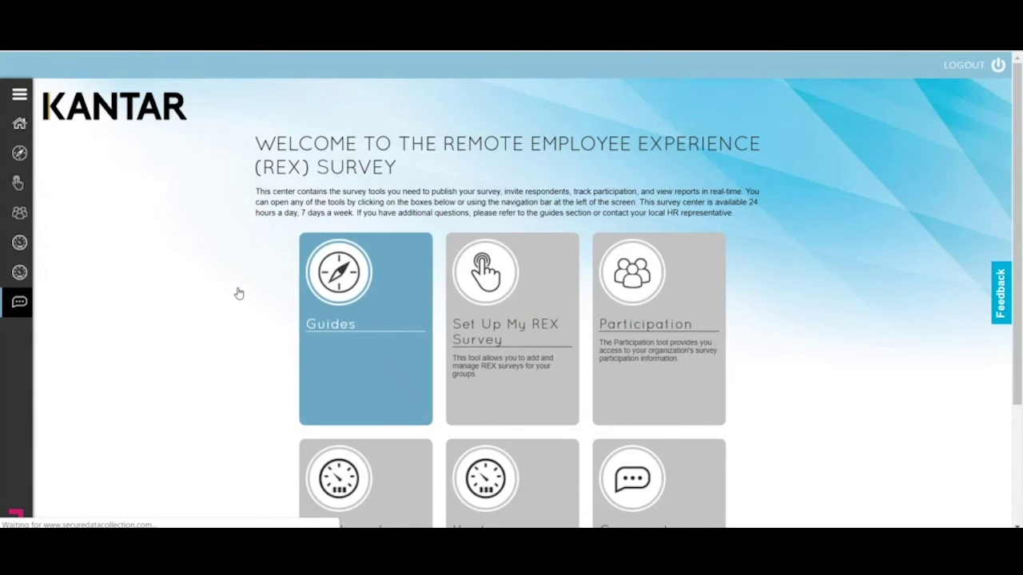